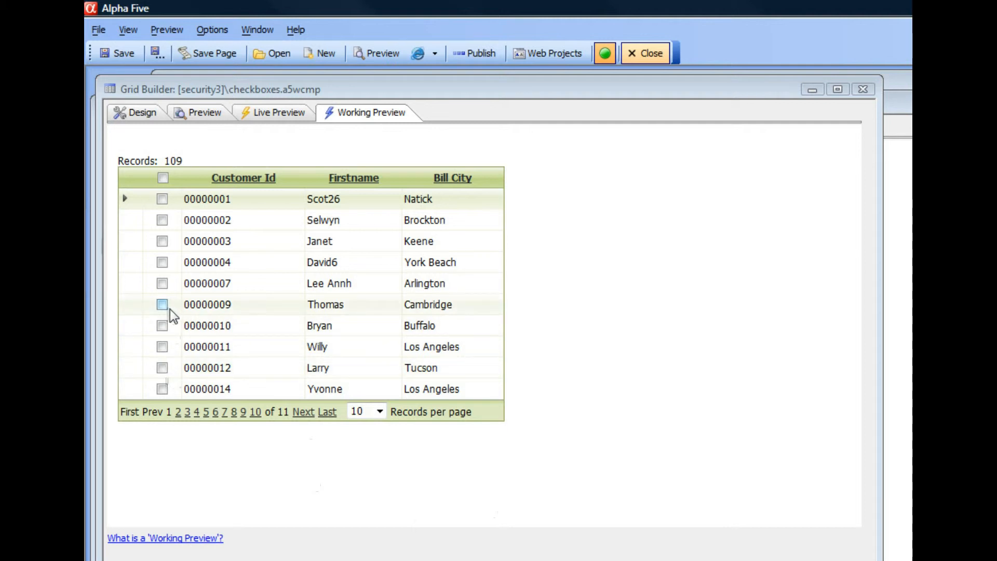
Step: Expand the checkbox select column setting in the grid's design properties to check its select type
{"action": "left_click", "coordinate": [140, 112]}
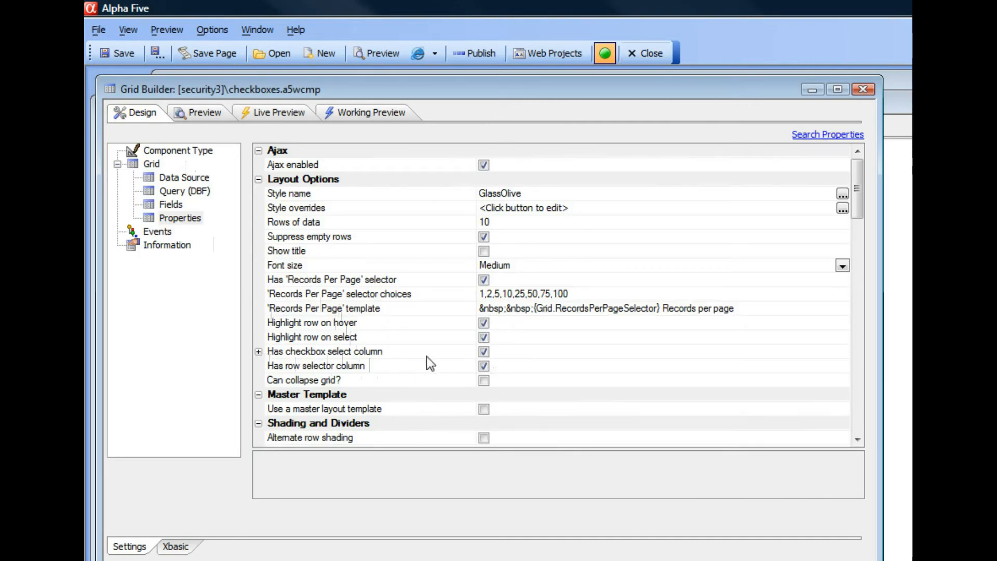
{"action": "left_click", "coordinate": [260, 352]}
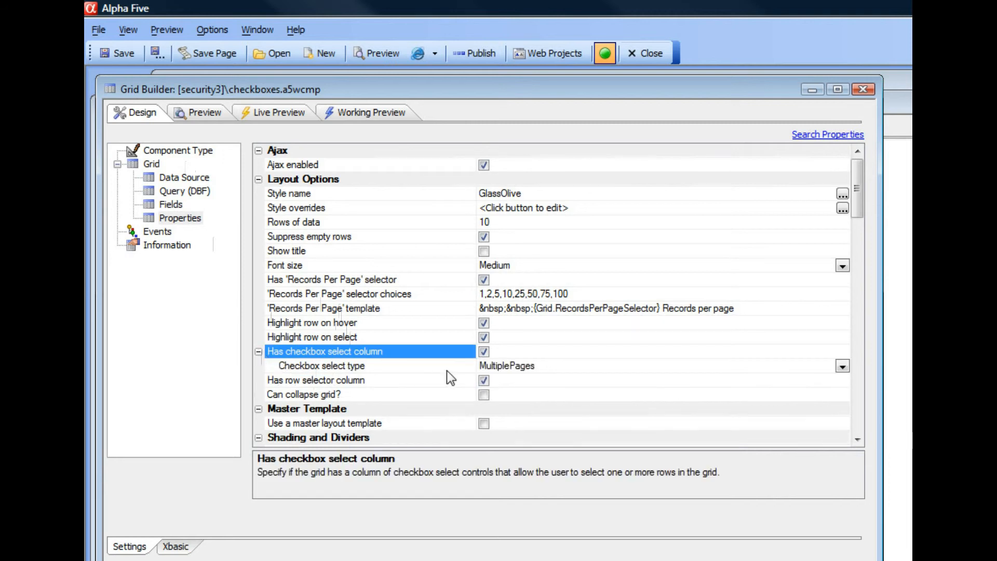
Step: Run the grid's working preview and check the second, third and fourth rows on the first page
{"action": "left_click", "coordinate": [370, 113]}
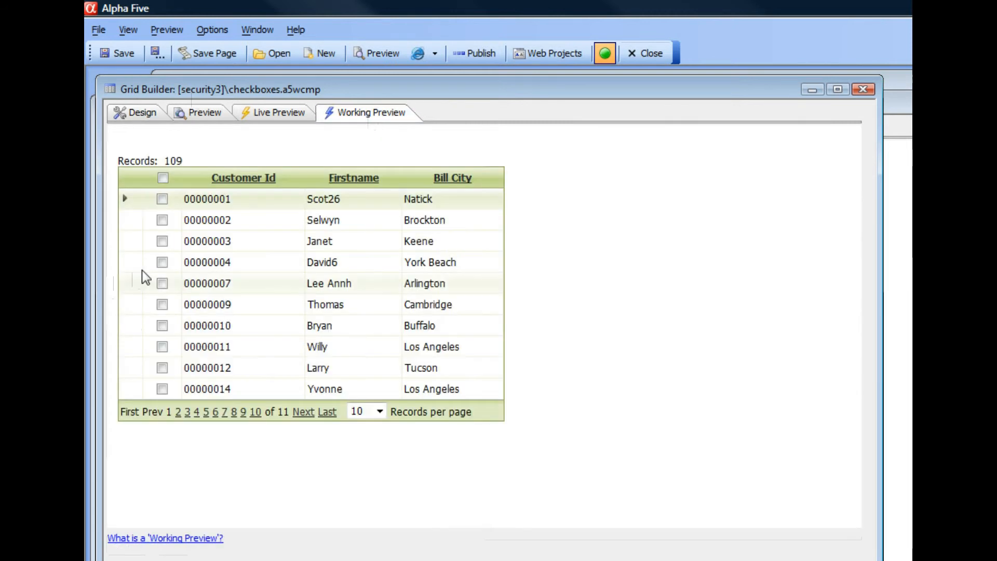
{"action": "left_click", "coordinate": [162, 262]}
{"action": "left_click", "coordinate": [162, 241]}
{"action": "left_click", "coordinate": [162, 220]}
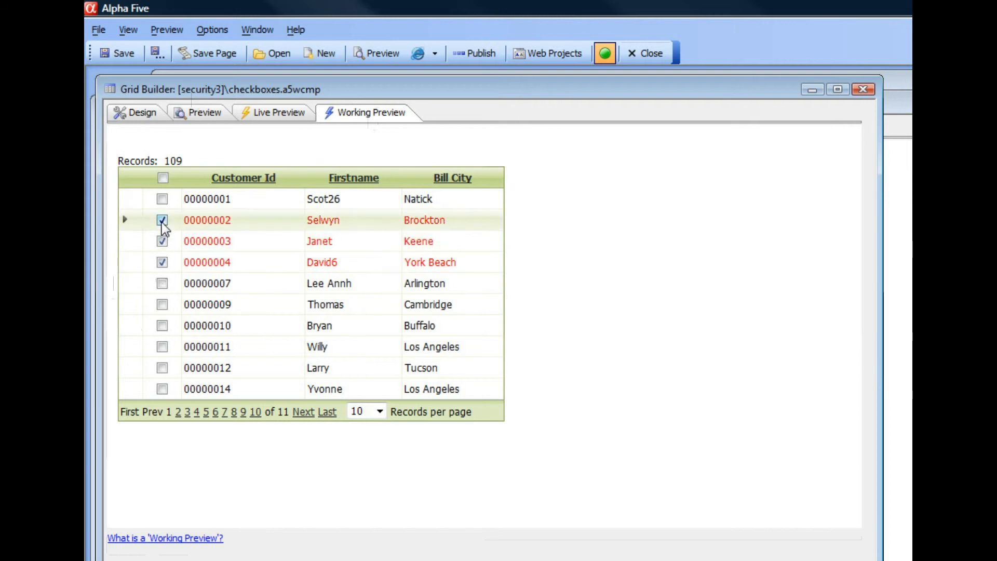
Step: Check the sixth, seventh and eighth rows on the grid's second page and return to the first page
{"action": "left_click", "coordinate": [303, 412]}
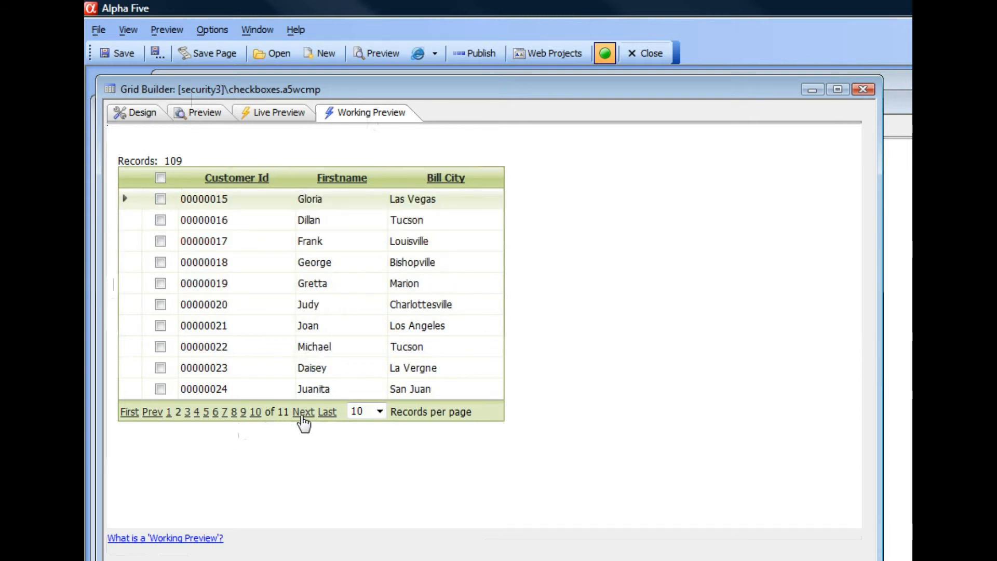
{"action": "left_click", "coordinate": [161, 347]}
{"action": "left_click", "coordinate": [160, 325]}
{"action": "left_click", "coordinate": [160, 304]}
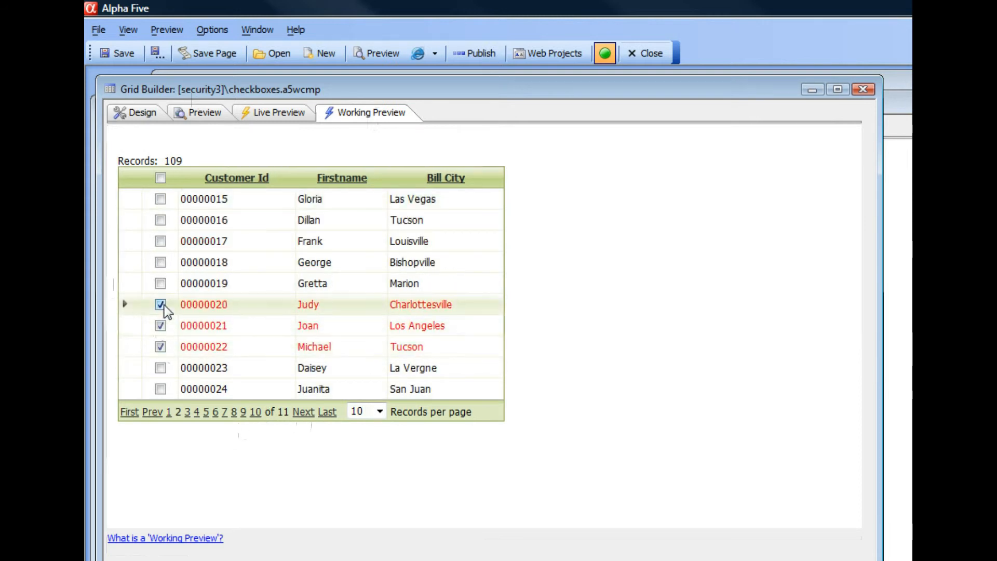
{"action": "left_click", "coordinate": [130, 412]}
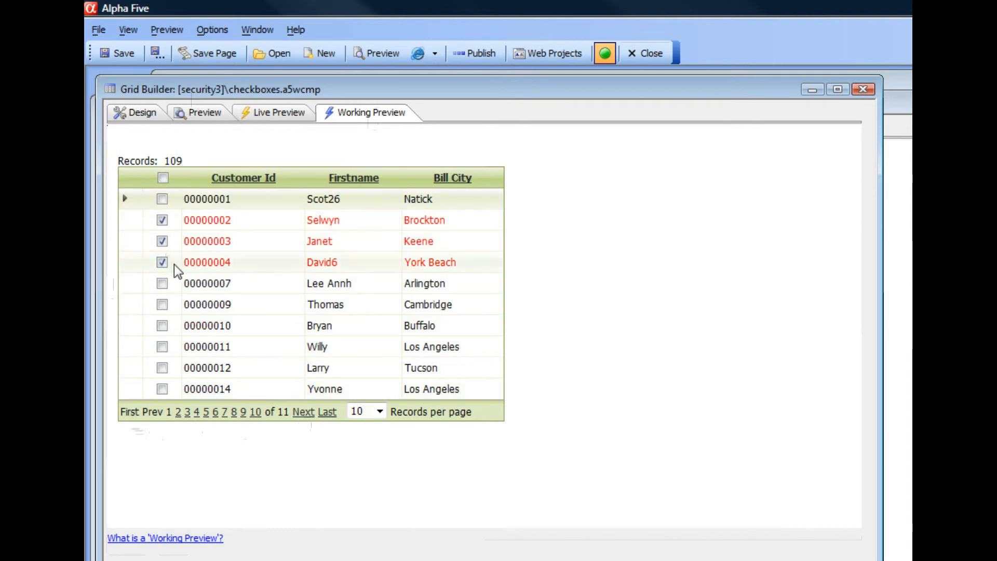
Step: Return to the grid's design and open the action button editor for the Toolbar 'Action Buttons' property
{"action": "left_click", "coordinate": [134, 114]}
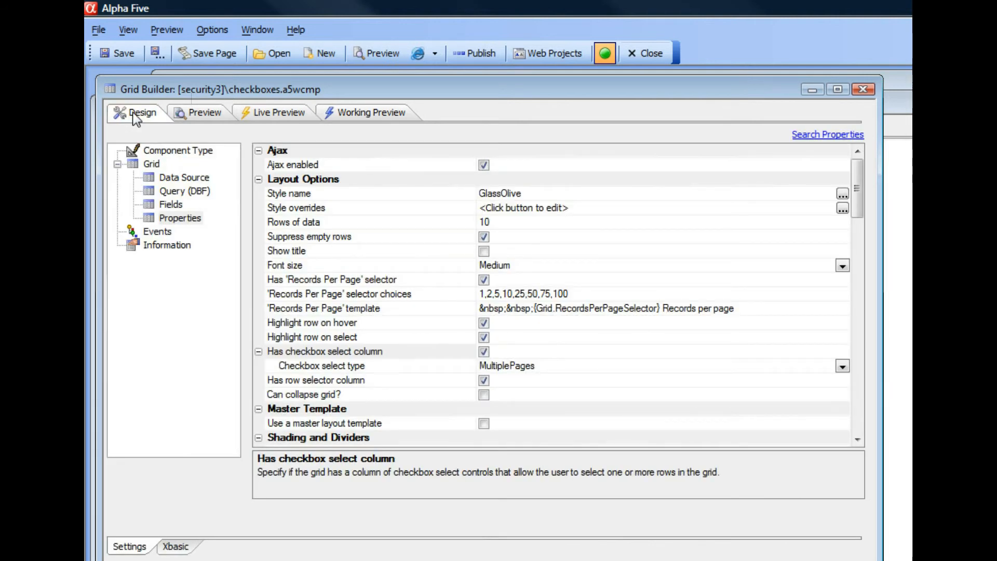
{"action": "left_click_drag", "start_coordinate": [859, 199], "coordinate": [872, 274]}
{"action": "left_click", "coordinate": [360, 323]}
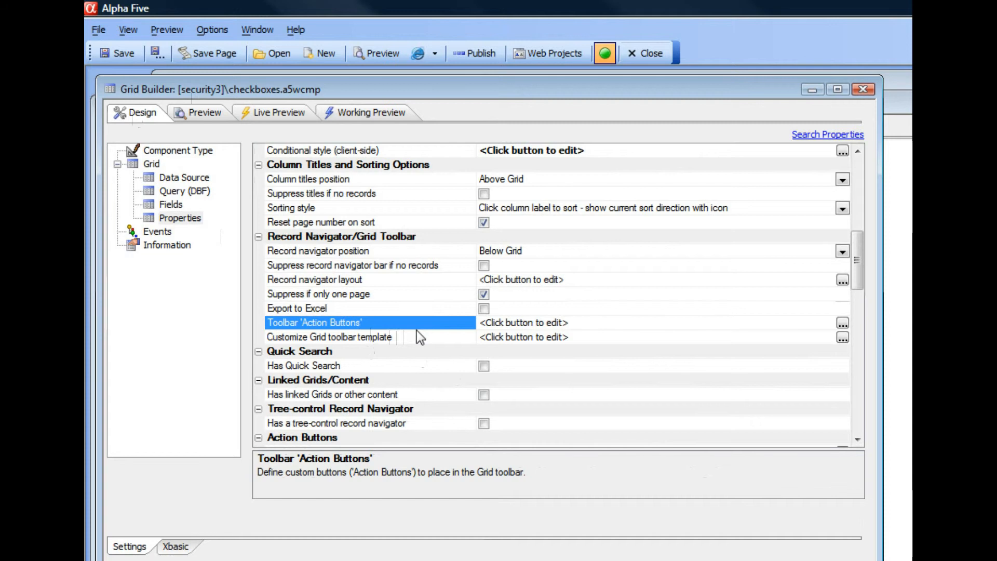
{"action": "left_click", "coordinate": [843, 323]}
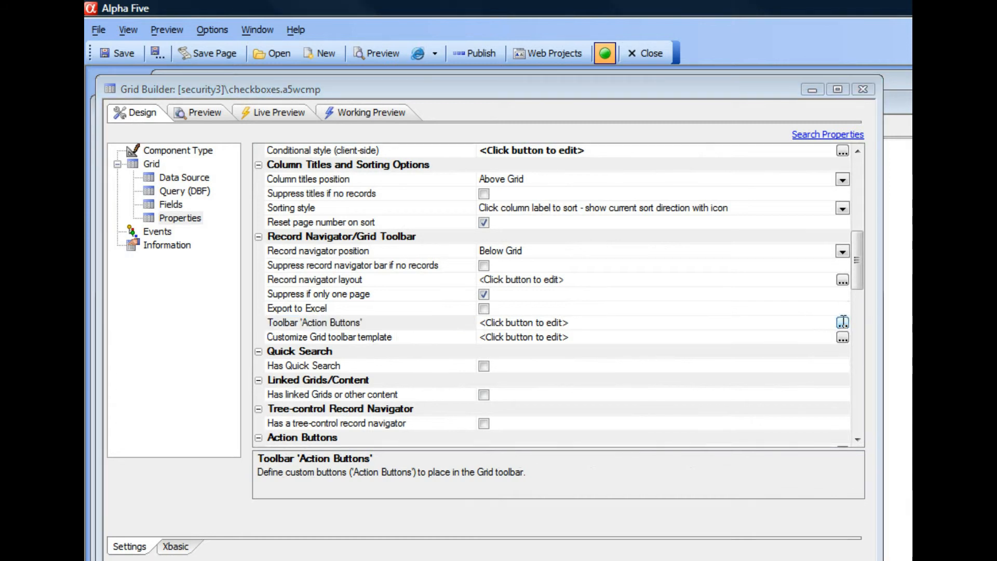
{"action": "left_click_drag", "start_coordinate": [609, 181], "coordinate": [336, 127]}
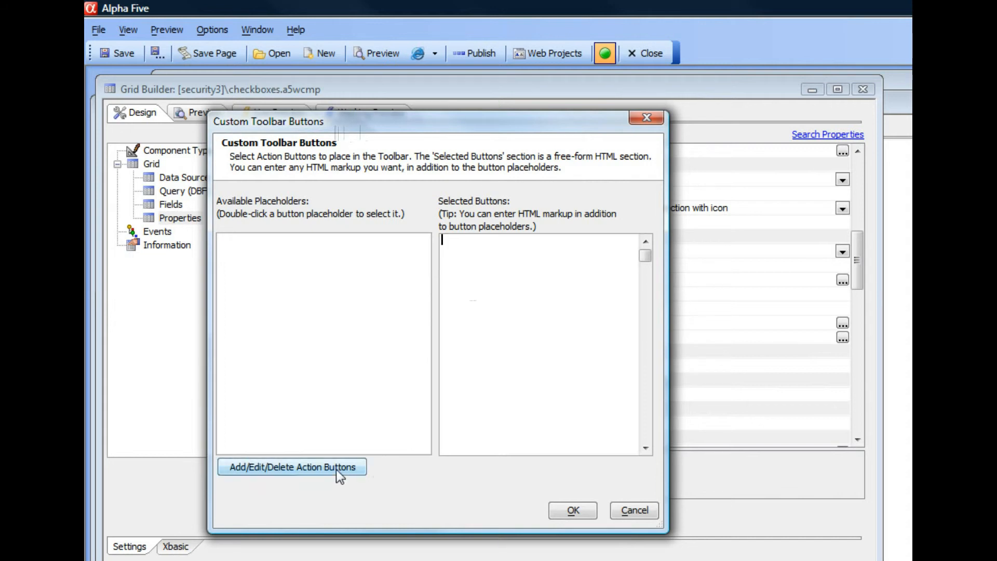
{"action": "left_click", "coordinate": [324, 471]}
{"action": "left_click_drag", "start_coordinate": [634, 151], "coordinate": [328, 75]}
Step: Start a new action button named b1 with the Image style
{"action": "left_click", "coordinate": [252, 373]}
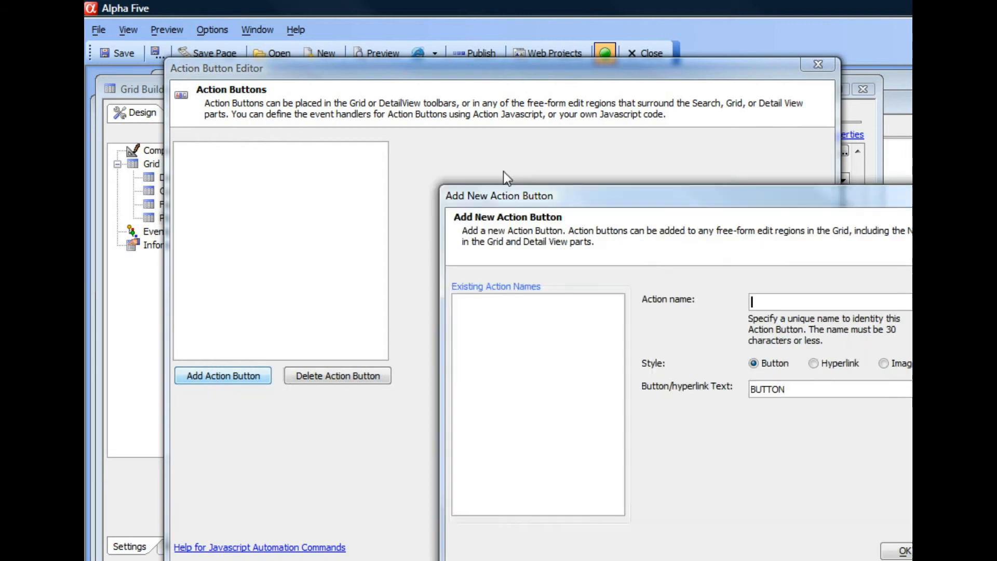
{"action": "left_click_drag", "start_coordinate": [586, 201], "coordinate": [305, 87]}
{"action": "type", "text": "b1"}
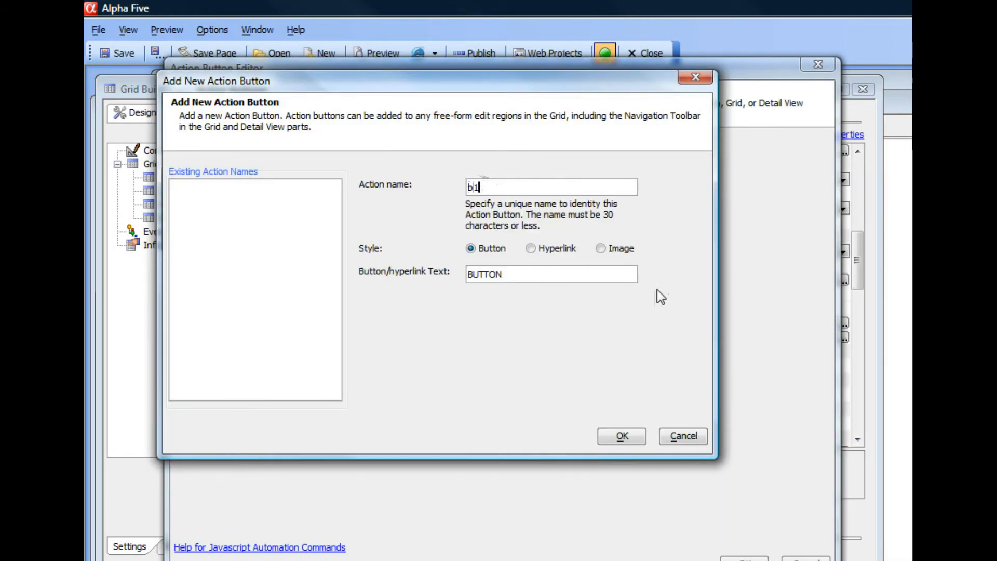
{"action": "left_click", "coordinate": [602, 249]}
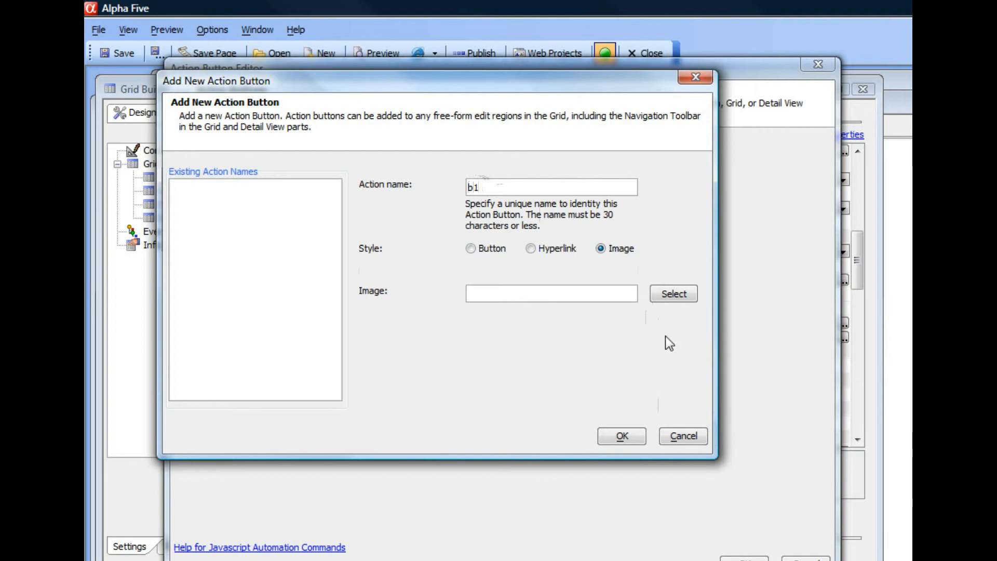
Step: Assign the built-in Alpha Five image $$presentation.form.search, found by filtering on "search", and finish adding the button
{"action": "left_click", "coordinate": [675, 294]}
{"action": "left_click_drag", "start_coordinate": [670, 244], "coordinate": [370, 184]}
{"action": "left_click", "coordinate": [425, 210]}
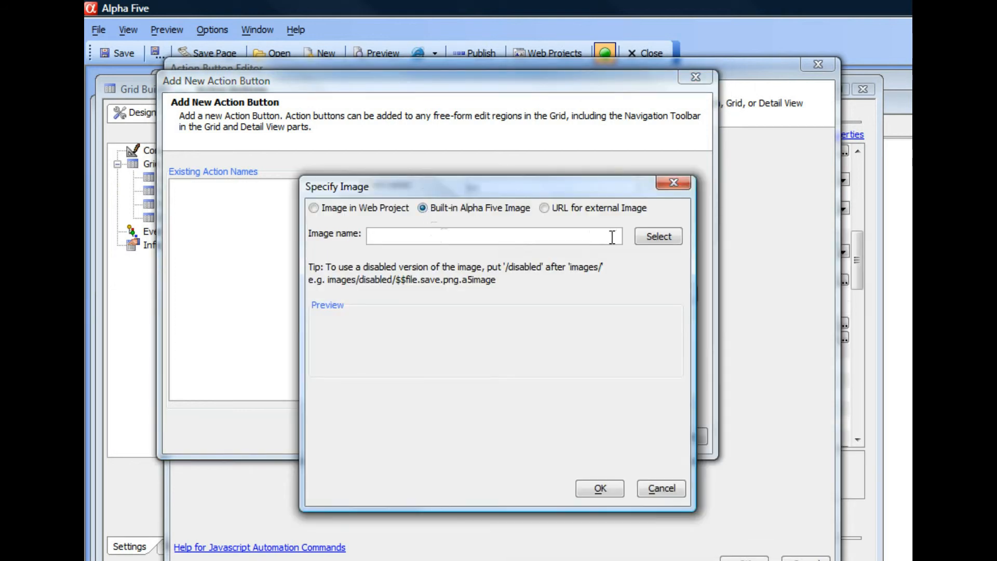
{"action": "left_click", "coordinate": [644, 240]}
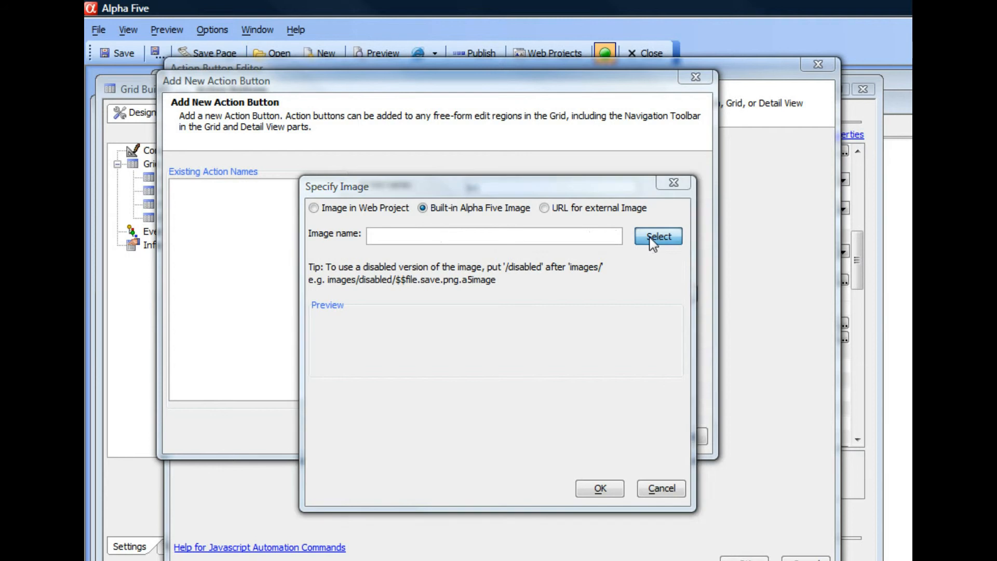
{"action": "left_click_drag", "start_coordinate": [647, 227], "coordinate": [331, 156]}
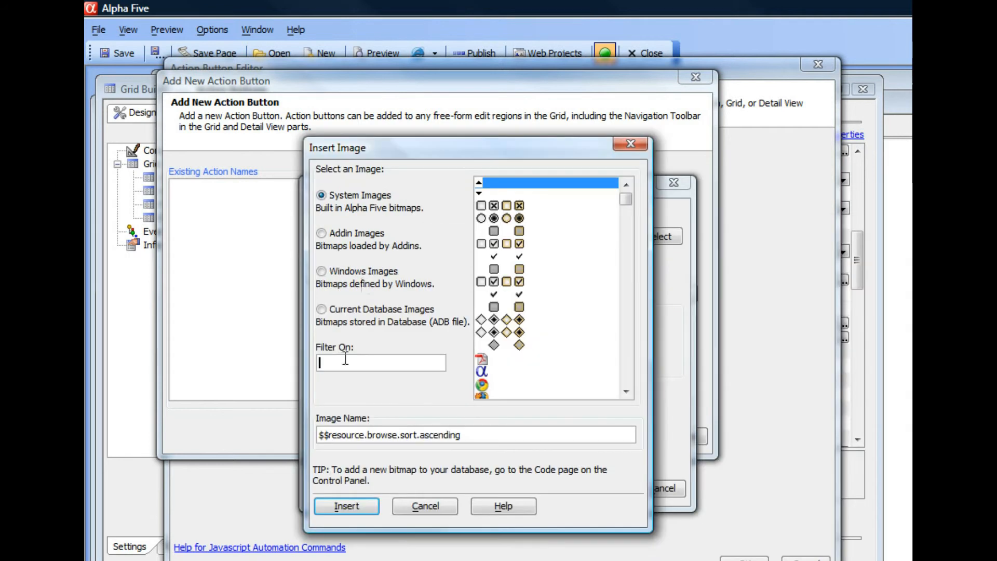
{"action": "type", "text": "search"}
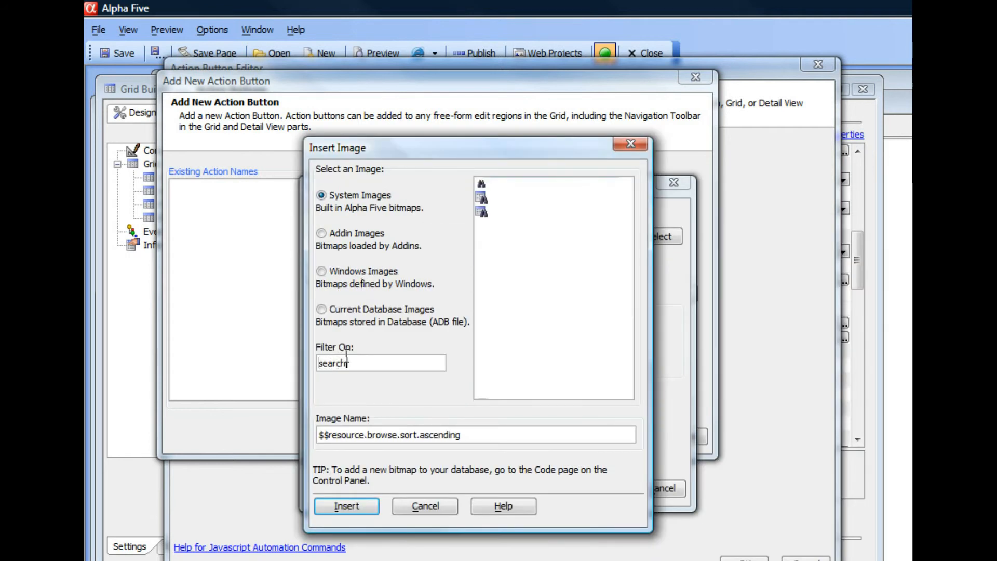
{"action": "left_click", "coordinate": [483, 185]}
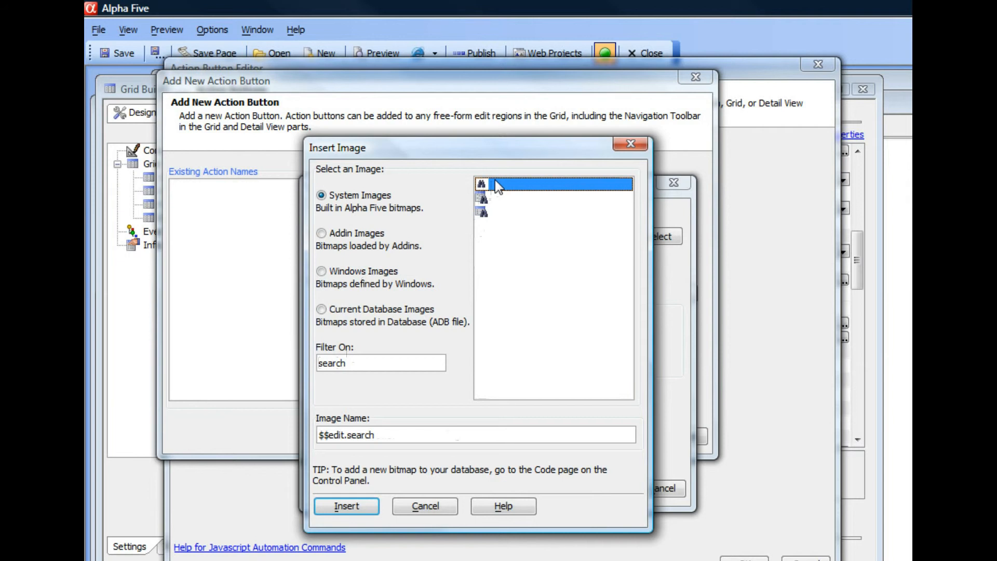
{"action": "left_click", "coordinate": [483, 198]}
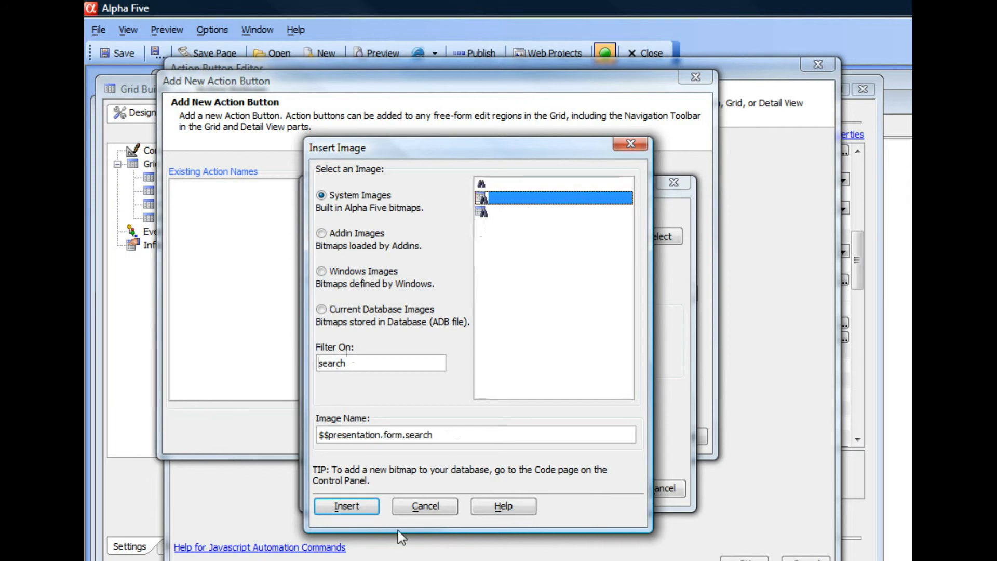
{"action": "left_click", "coordinate": [344, 504]}
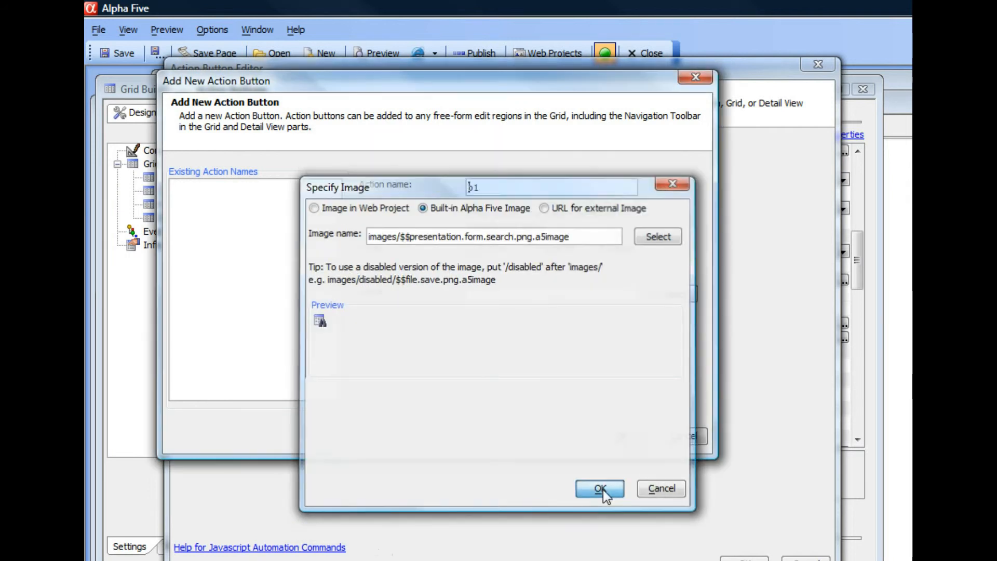
{"action": "left_click", "coordinate": [601, 489]}
{"action": "left_click", "coordinate": [626, 439]}
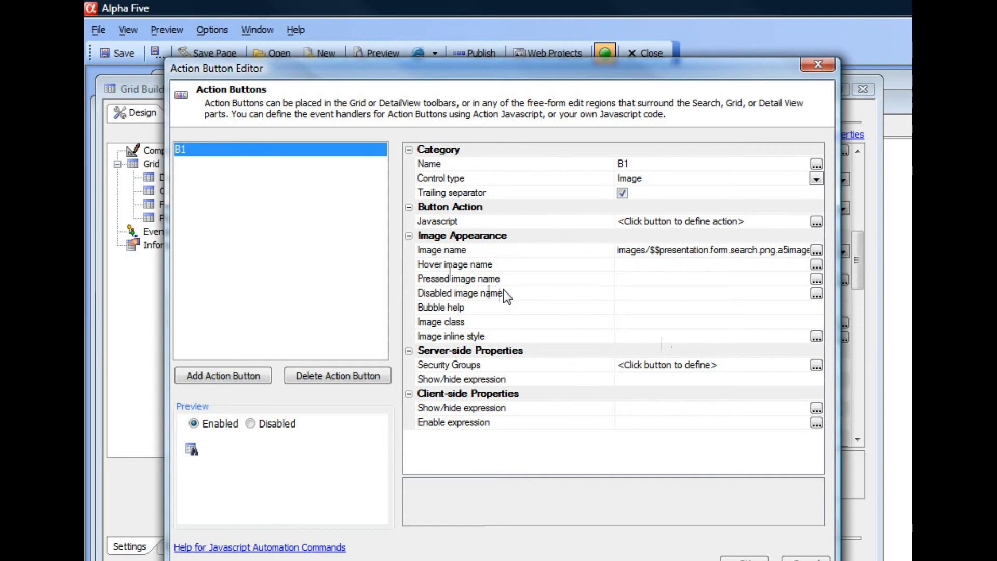
Step: Define B1's Javascript action in text mode by inserting the grid method {grid.Object}.filterCheckedRows() and save it
{"action": "left_click", "coordinate": [507, 225]}
{"action": "left_click", "coordinate": [816, 222]}
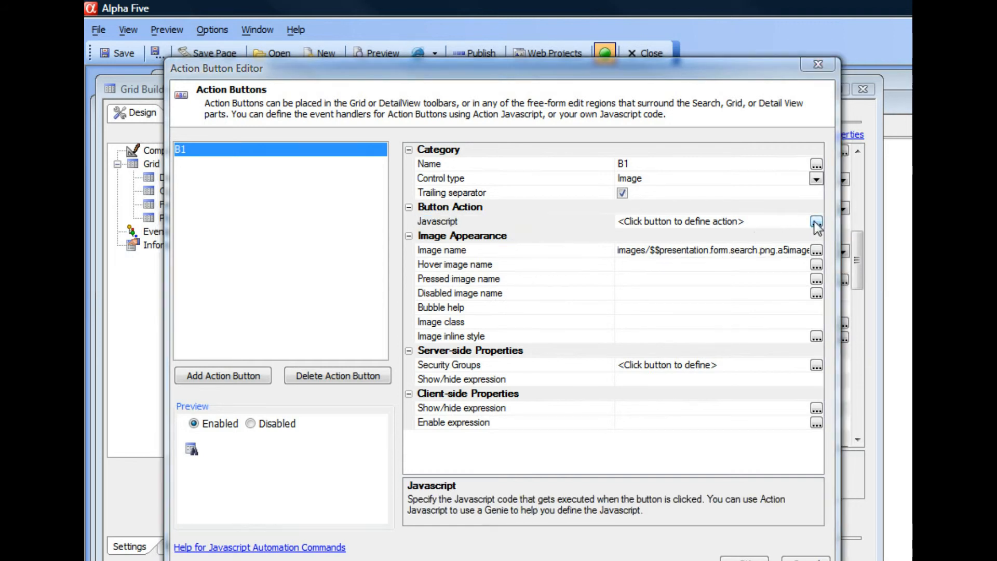
{"action": "left_click", "coordinate": [442, 127]}
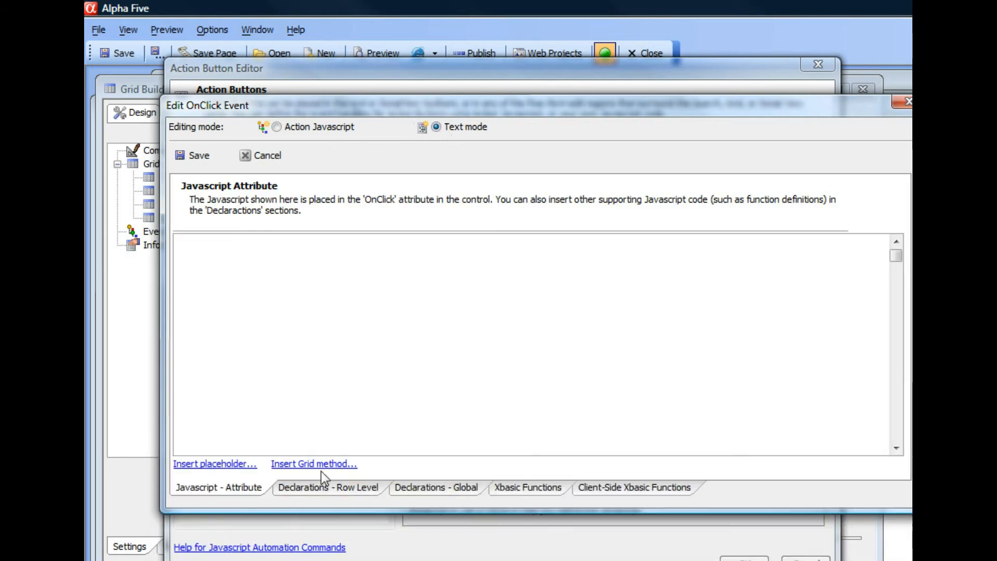
{"action": "left_click", "coordinate": [322, 465]}
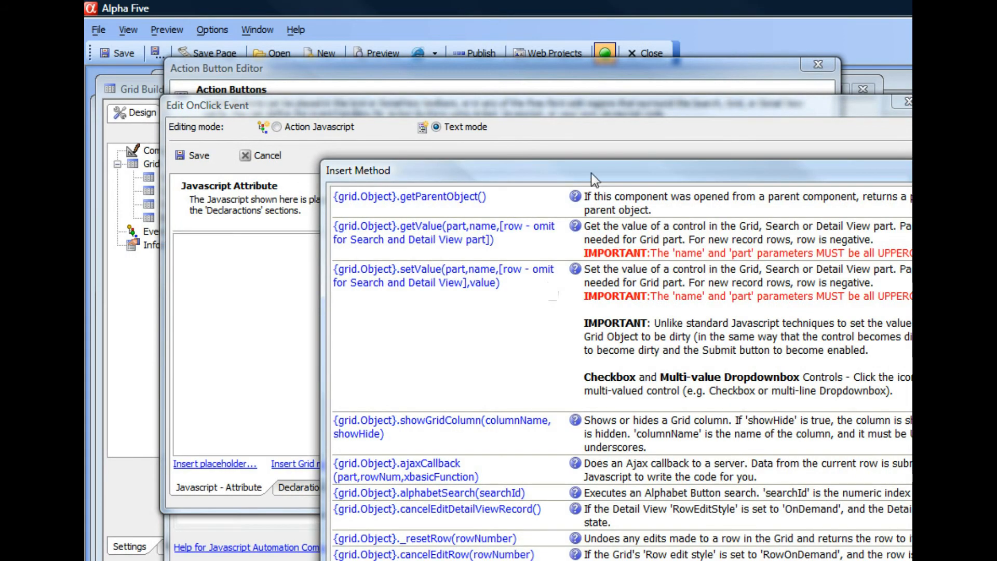
{"action": "left_click_drag", "start_coordinate": [592, 173], "coordinate": [385, 61]}
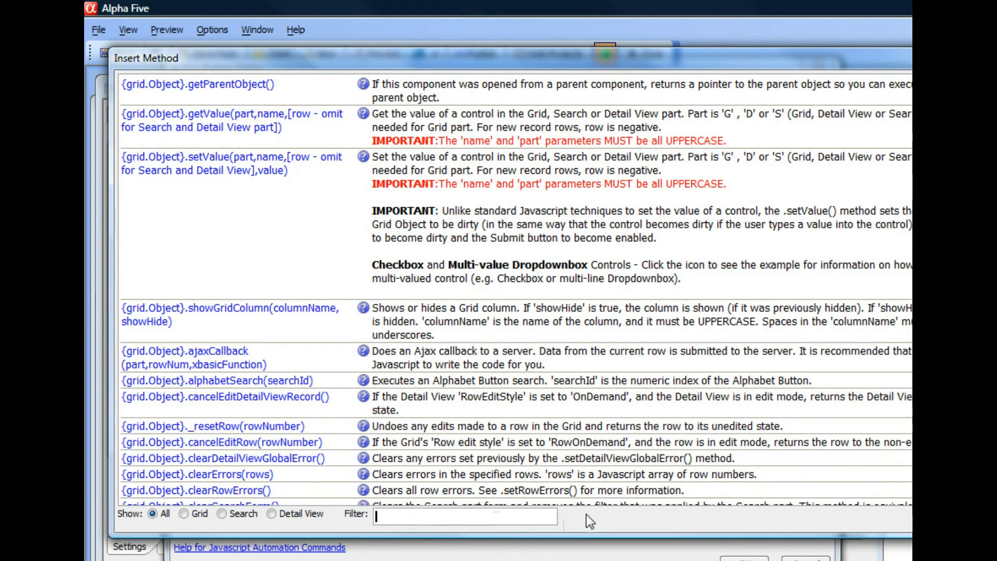
{"action": "type", "text": "check"}
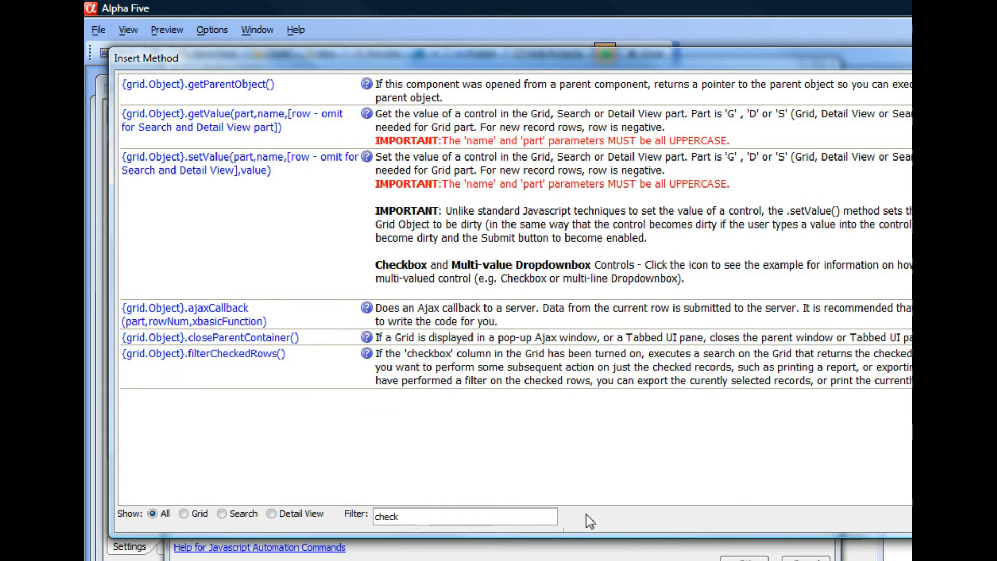
{"action": "left_click", "coordinate": [188, 358]}
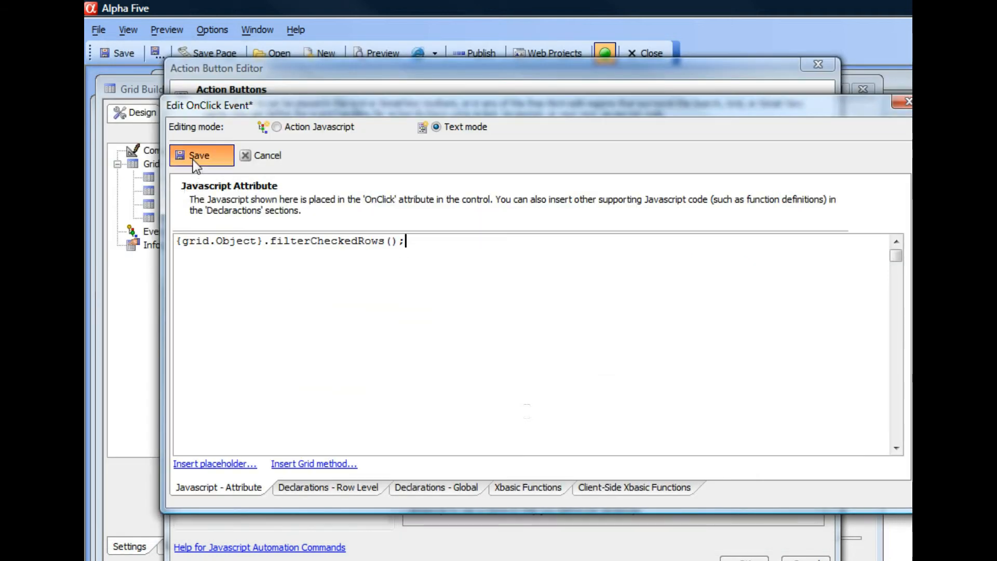
{"action": "left_click", "coordinate": [192, 156]}
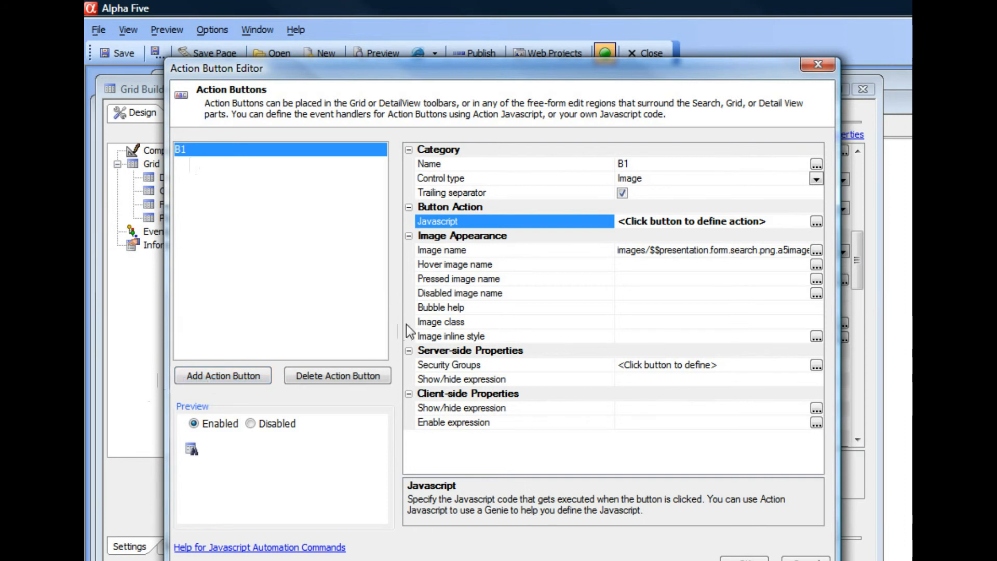
Step: Set B1's bubble help to "Search for all checked rows"
{"action": "left_click", "coordinate": [430, 310]}
{"action": "left_click", "coordinate": [633, 309]}
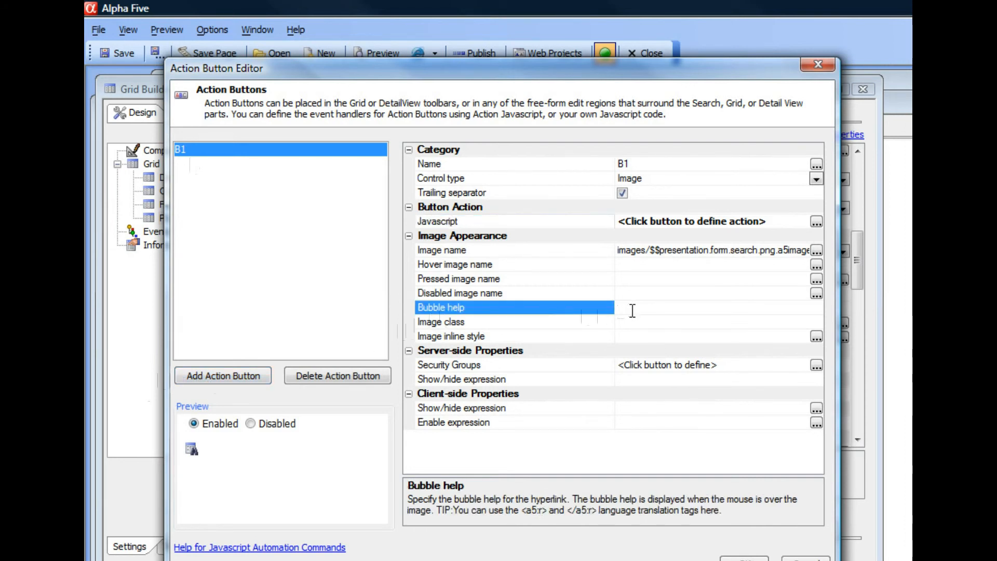
{"action": "type", "text": "Search for all lchec"}
{"action": "key", "text": "BackSpace"}
{"action": "key", "text": "BackSpace"}
{"action": "key", "text": "BackSpace"}
{"action": "key", "text": "BackSpace"}
{"action": "key", "text": "BackSpace"}
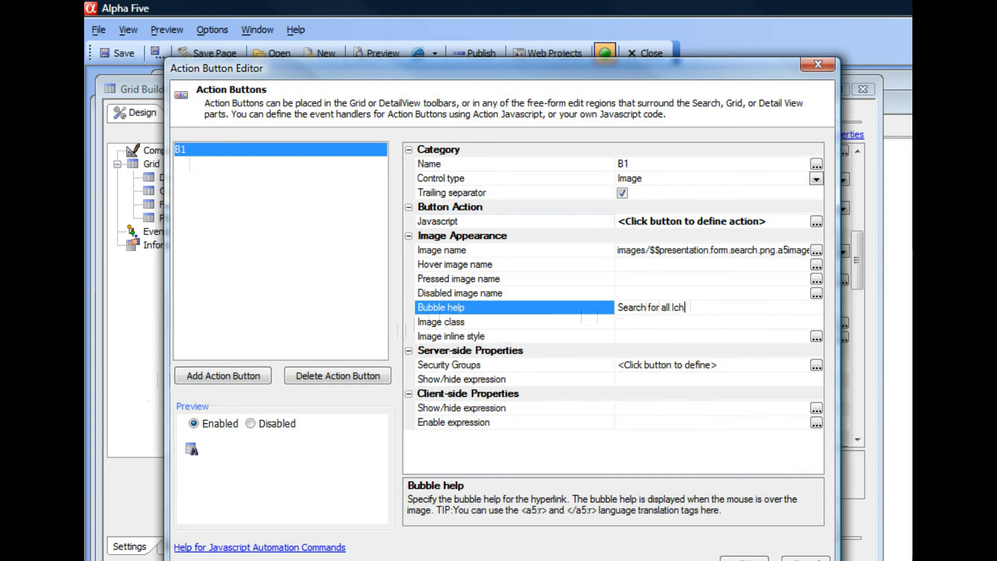
{"action": "type", "text": "checked rows"}
Step: Start a second action button named export with the Image style
{"action": "left_click", "coordinate": [201, 376]}
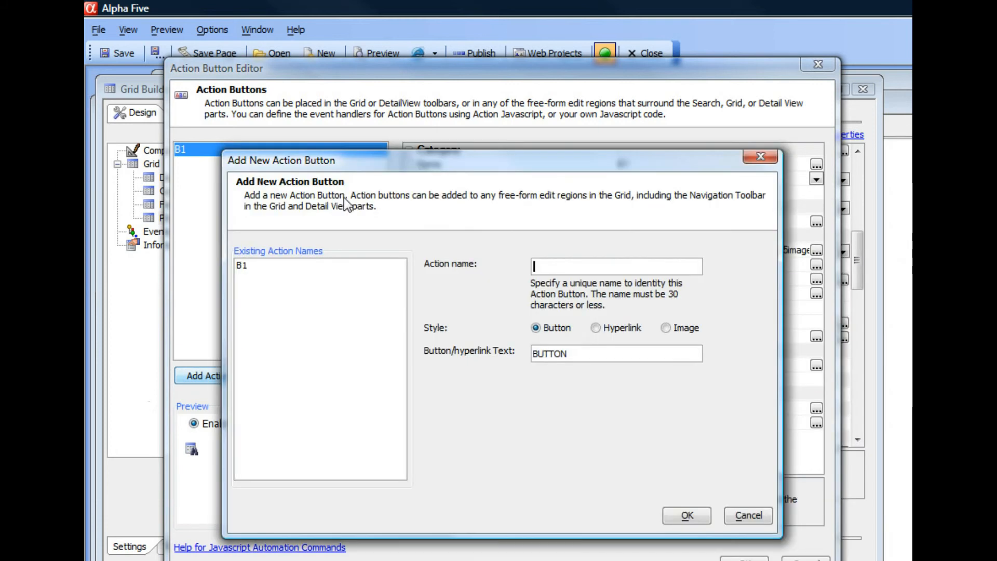
{"action": "type", "text": "export"}
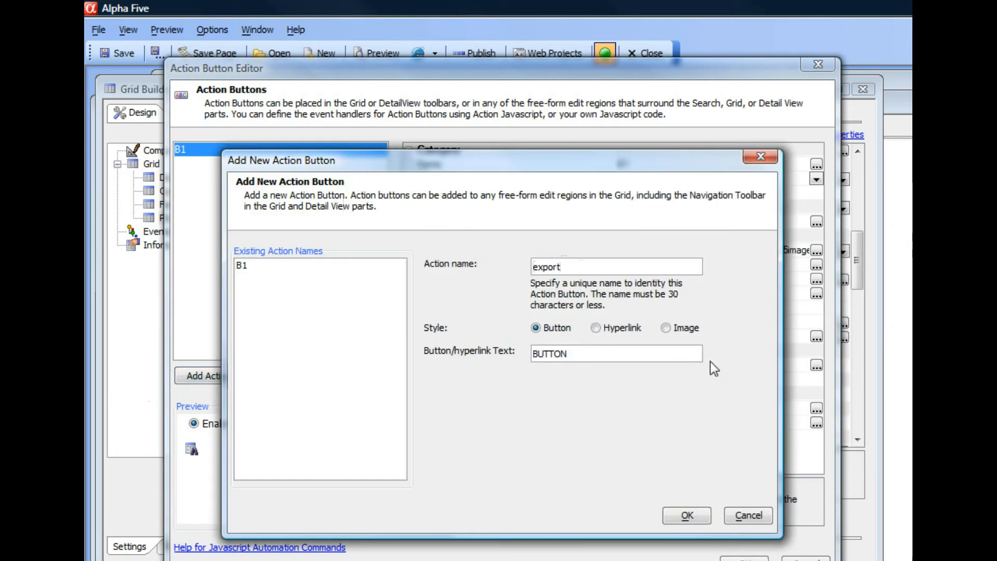
{"action": "left_click", "coordinate": [677, 328]}
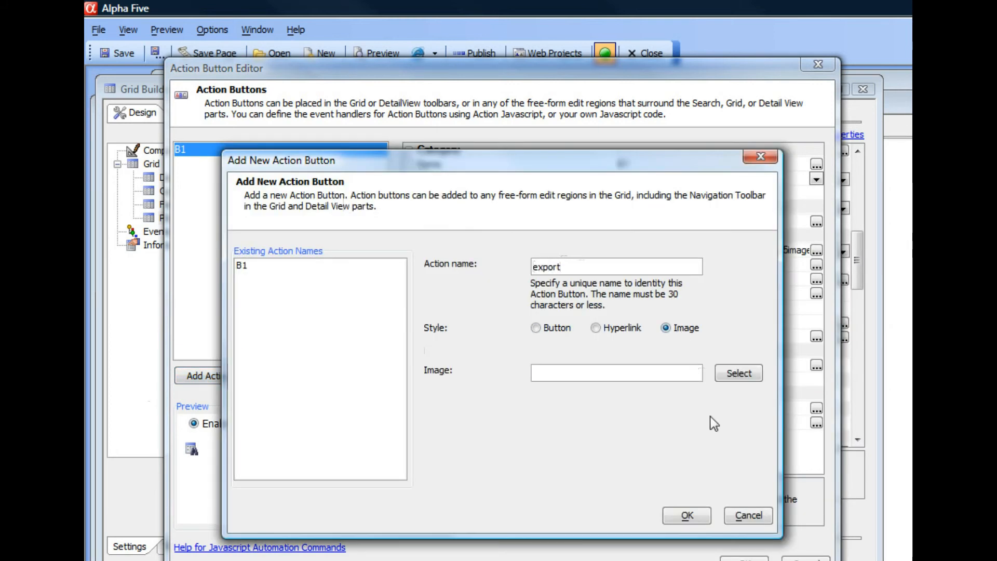
Step: Assign the built-in Alpha Five system image $$application.ms.excel to the export button and finish adding it
{"action": "left_click", "coordinate": [730, 375]}
{"action": "left_click_drag", "start_coordinate": [712, 248], "coordinate": [471, 182]}
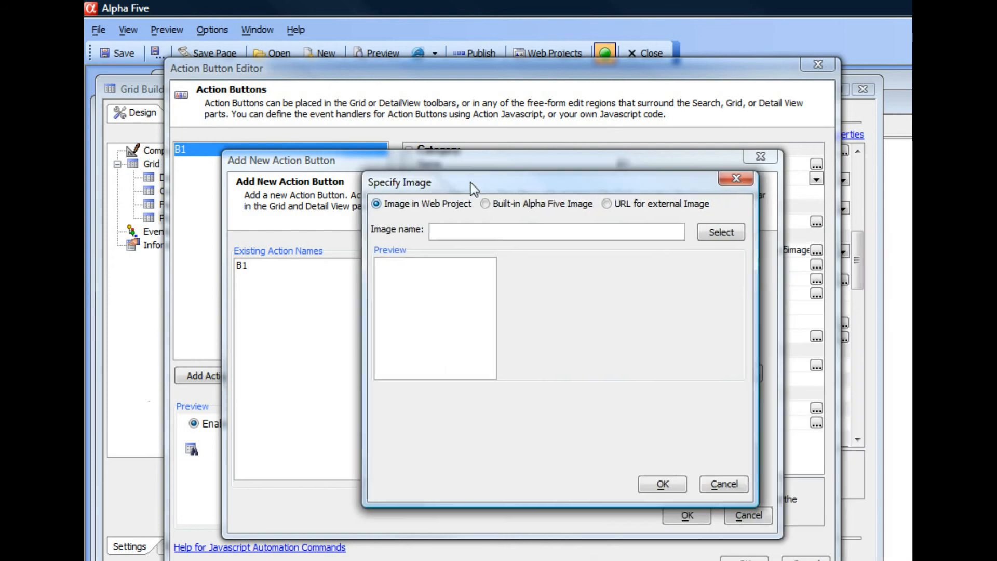
{"action": "left_click", "coordinate": [489, 204]}
{"action": "left_click", "coordinate": [707, 233]}
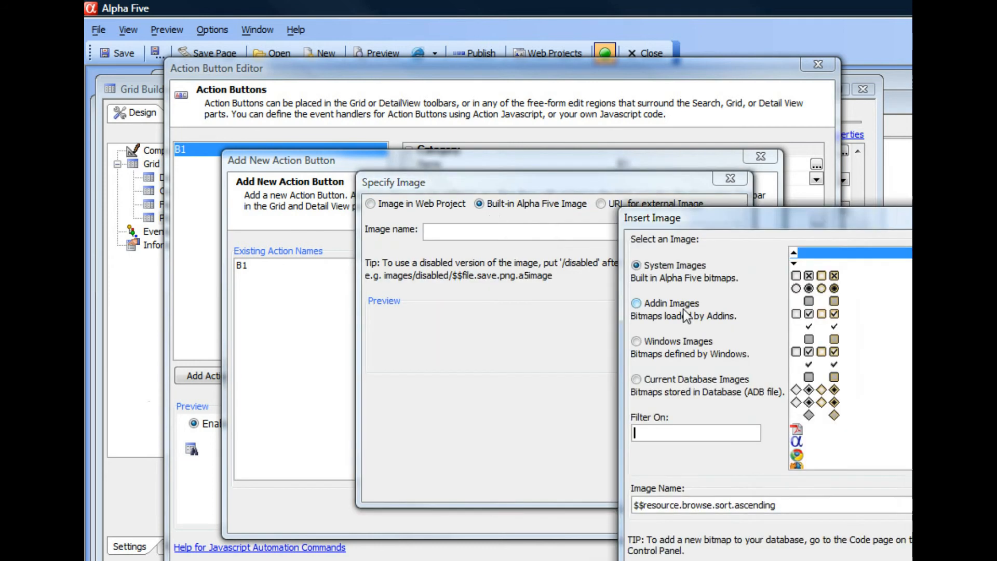
{"action": "left_click", "coordinate": [668, 331]}
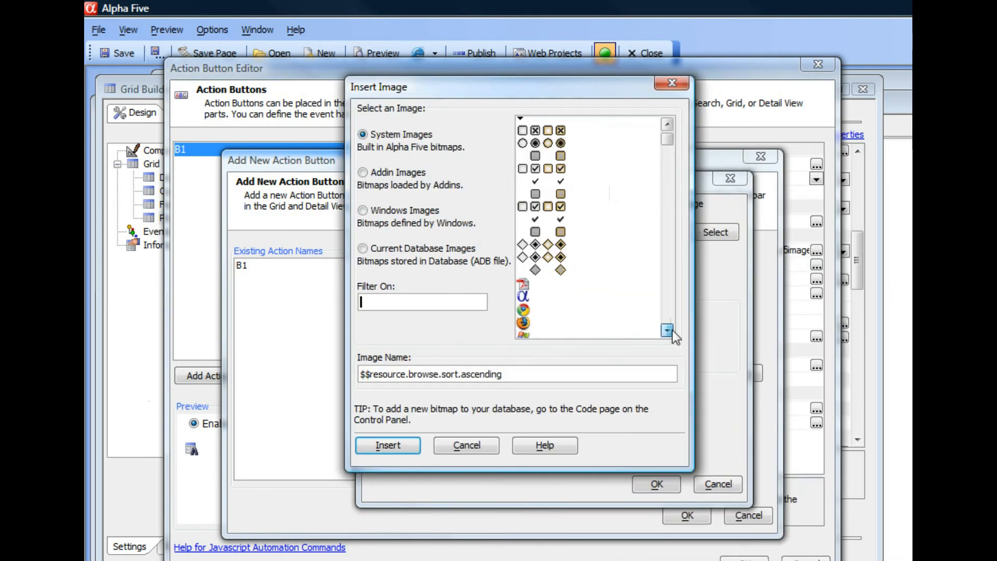
{"action": "left_click", "coordinate": [524, 229]}
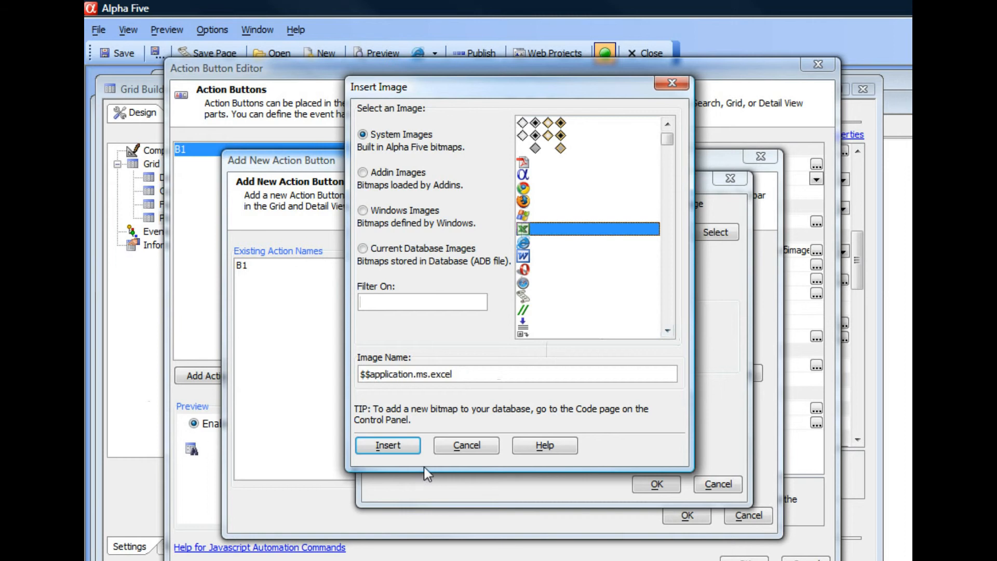
{"action": "left_click", "coordinate": [398, 448]}
{"action": "left_click", "coordinate": [657, 484]}
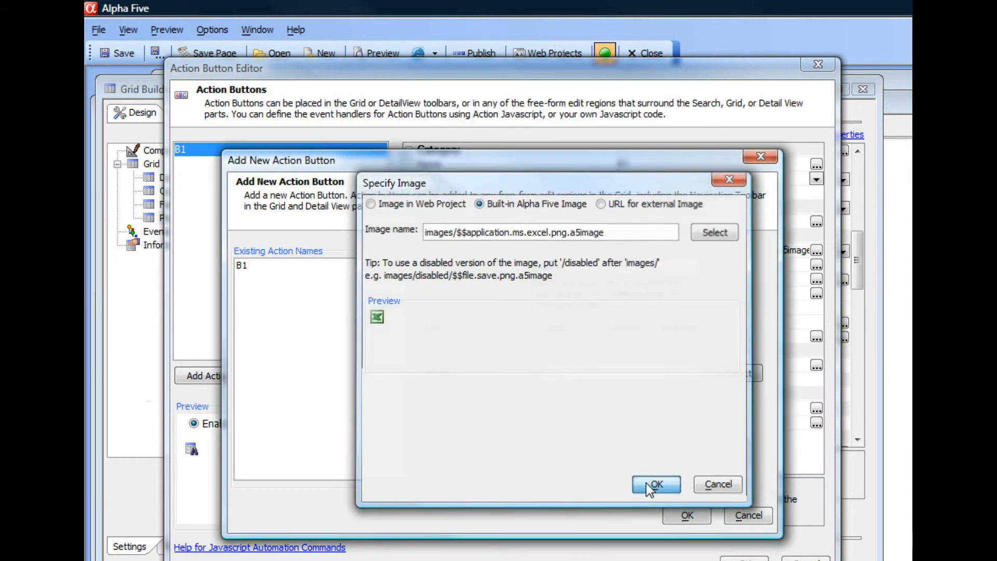
{"action": "left_click", "coordinate": [687, 516]}
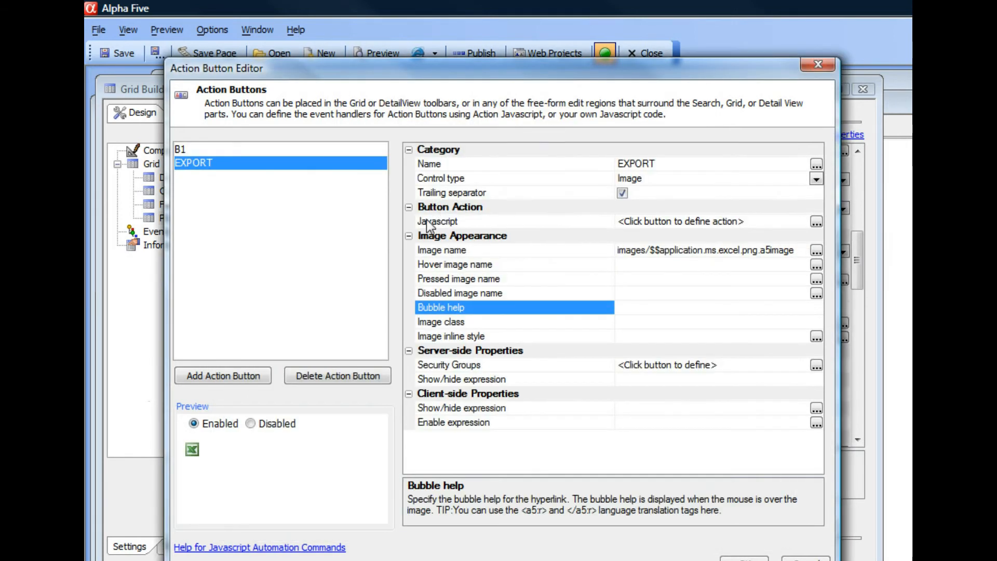
Step: Define EXPORT's Javascript action as "Export to Excel or Ascii or Custom Format" with the default export settings and save it
{"action": "left_click", "coordinate": [428, 221]}
{"action": "left_click", "coordinate": [818, 221]}
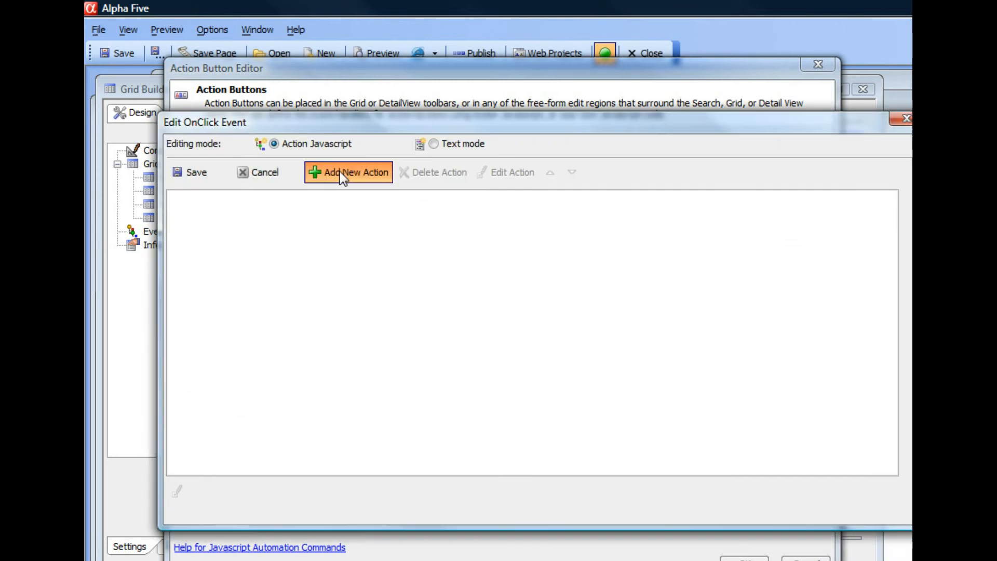
{"action": "left_click", "coordinate": [341, 172]}
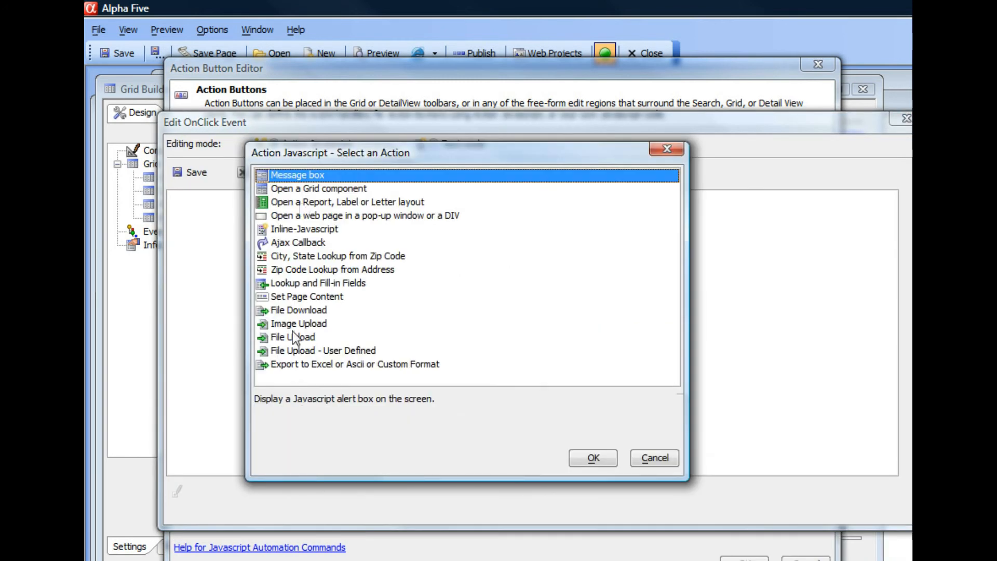
{"action": "left_click", "coordinate": [304, 365]}
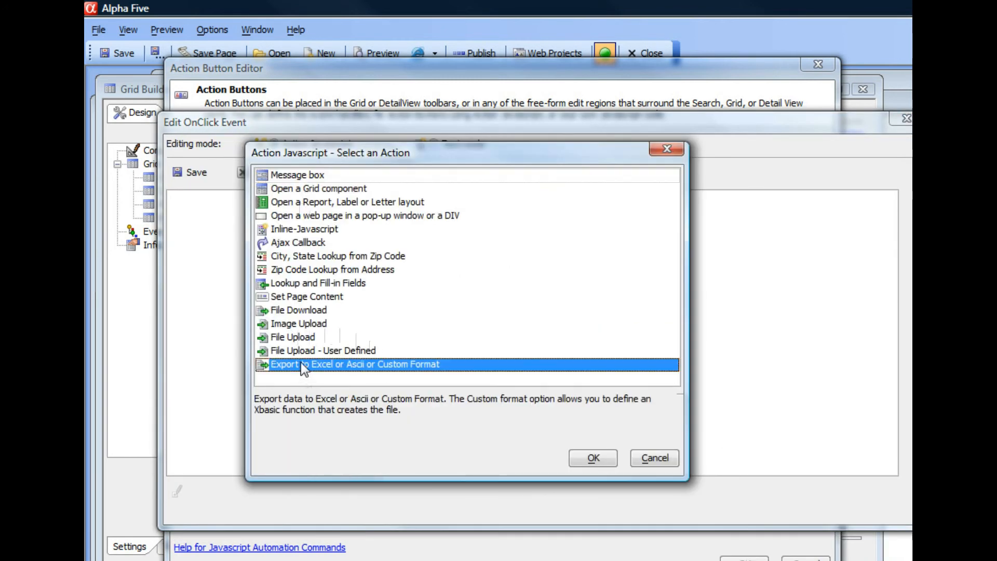
{"action": "left_click", "coordinate": [592, 459]}
{"action": "left_click_drag", "start_coordinate": [706, 154], "coordinate": [306, 101]}
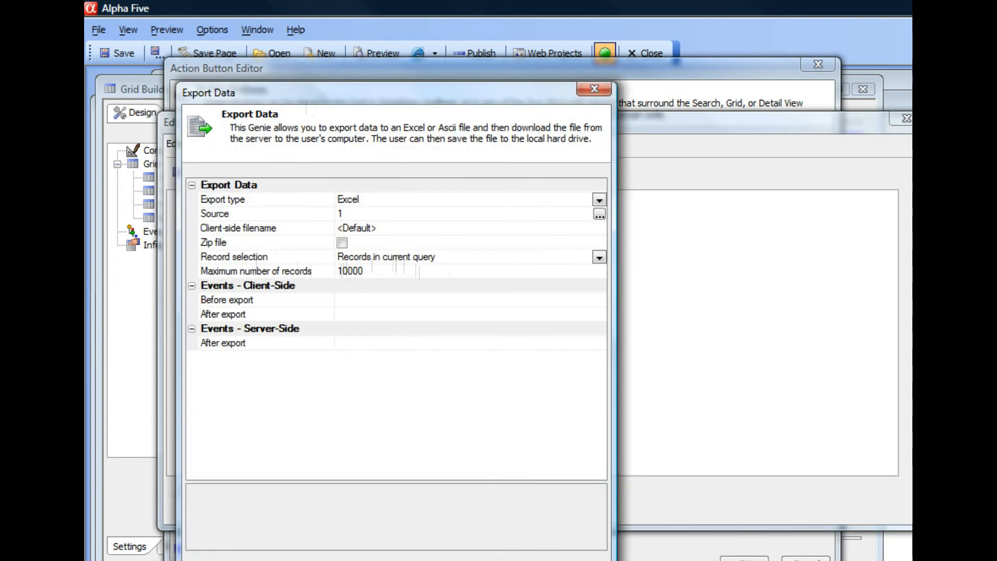
{"action": "left_click", "coordinate": [521, 560]}
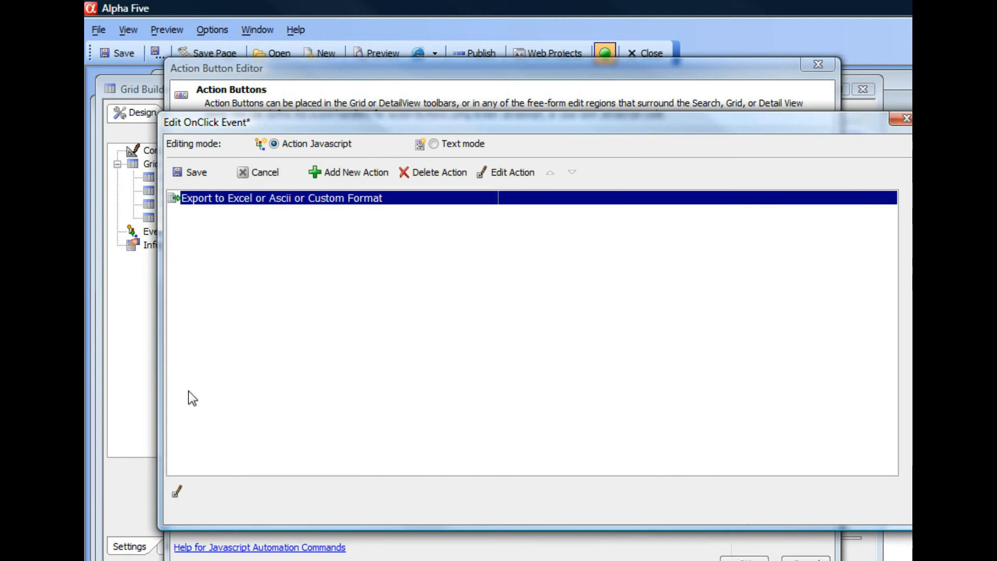
{"action": "left_click", "coordinate": [208, 174]}
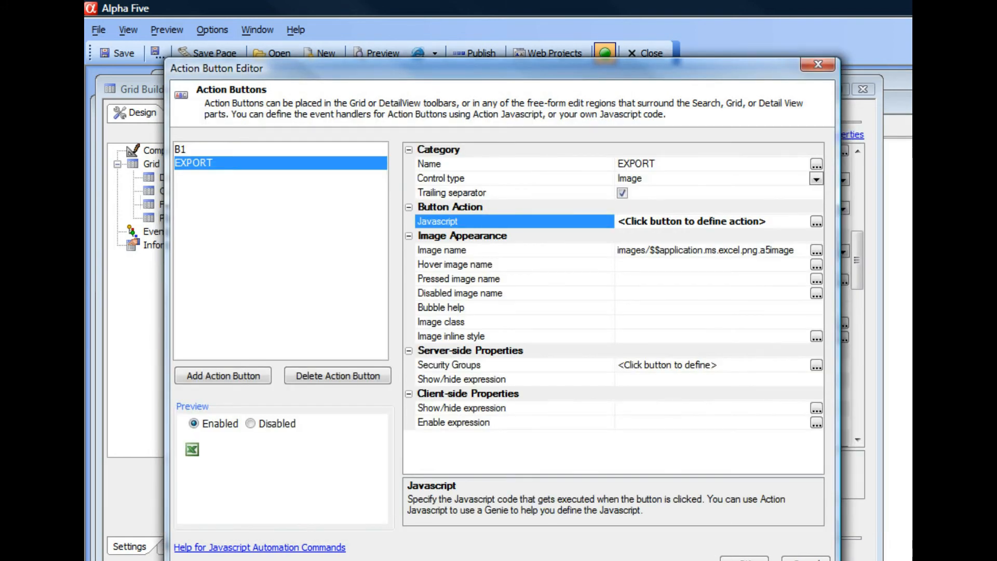
Step: Accept the action buttons, place {ActionButton:B1} and {ActionButton:EXPORT} in the grid toolbar, and save the grid
{"action": "key", "text": "Return"}
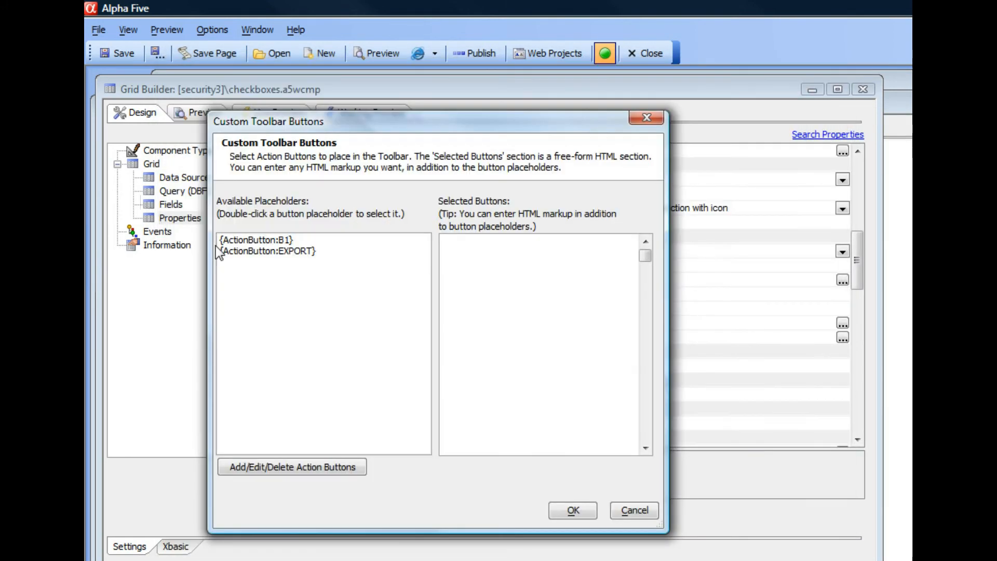
{"action": "left_click", "coordinate": [247, 253]}
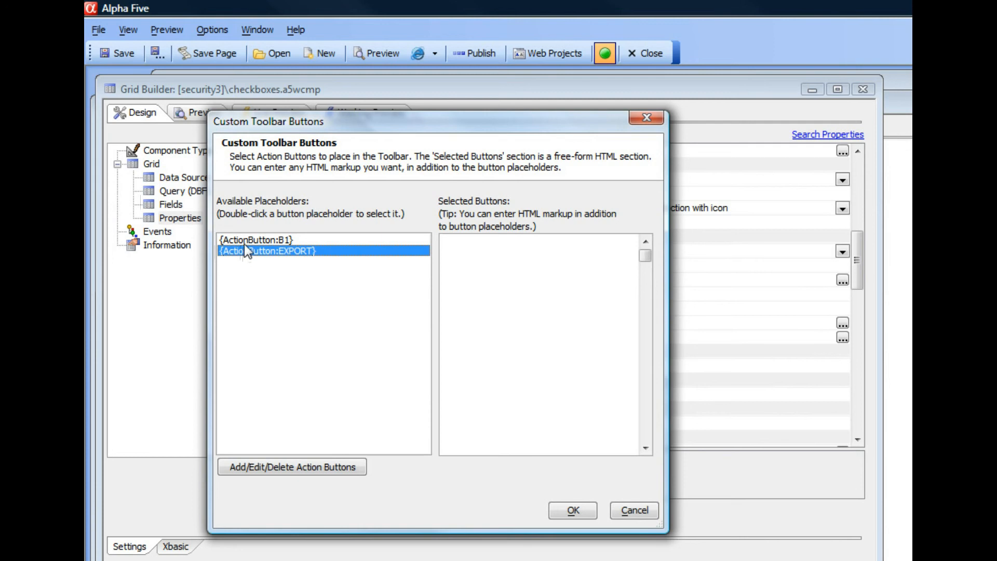
{"action": "double_click", "coordinate": [245, 240]}
{"action": "double_click", "coordinate": [253, 251]}
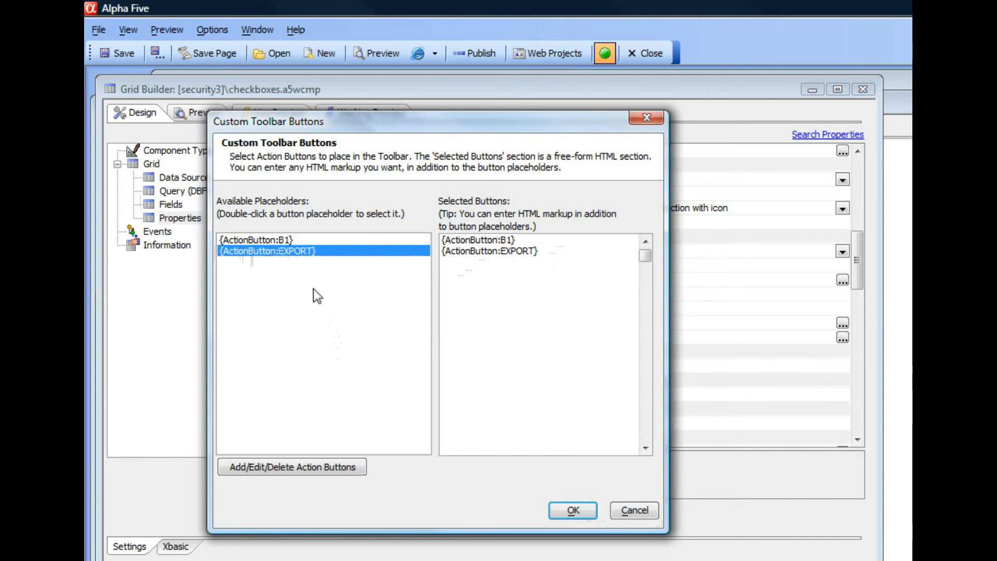
{"action": "left_click", "coordinate": [571, 512]}
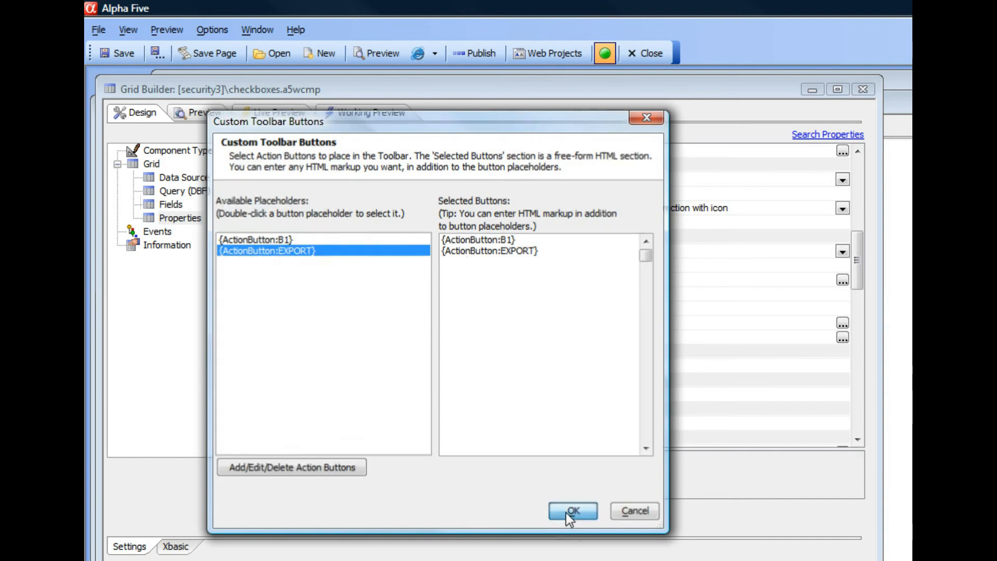
{"action": "left_click", "coordinate": [117, 54]}
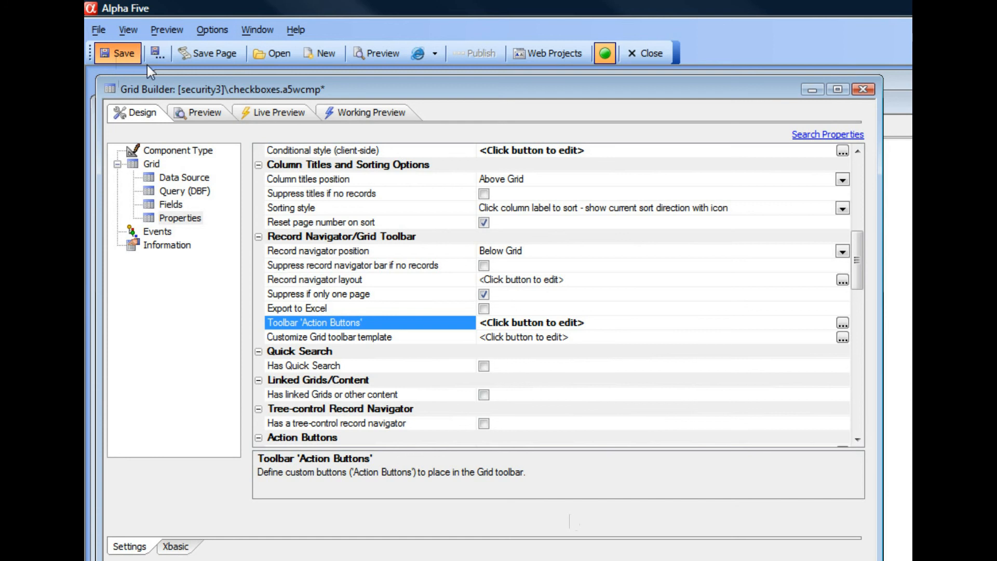
Step: In the Working Preview, check rows 2 to 4 on page 1, rows 6 and 7 on page 2, and rows 8 and 9 on page 3
{"action": "left_click", "coordinate": [354, 113]}
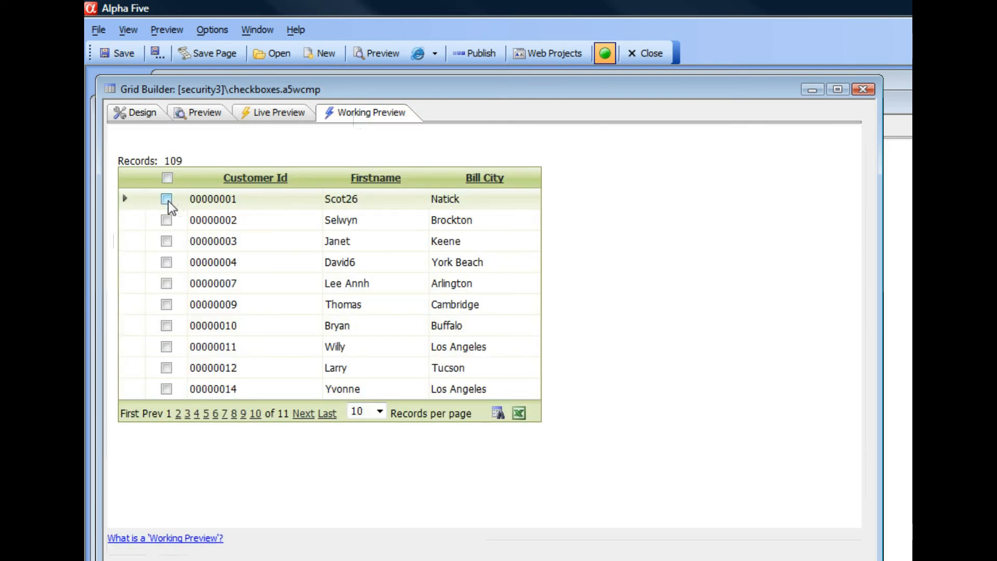
{"action": "left_click", "coordinate": [167, 220]}
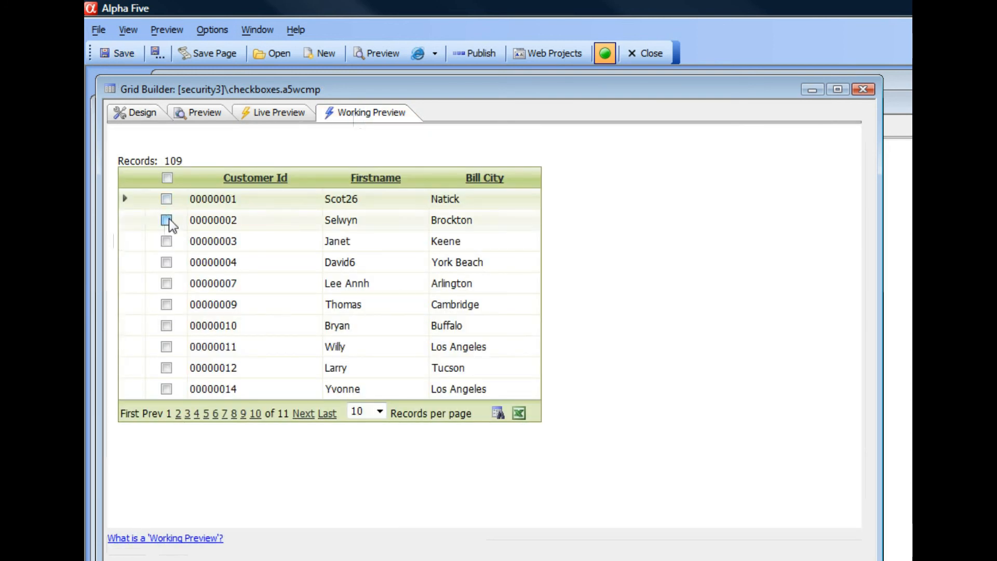
{"action": "left_click", "coordinate": [166, 241]}
{"action": "left_click", "coordinate": [167, 262]}
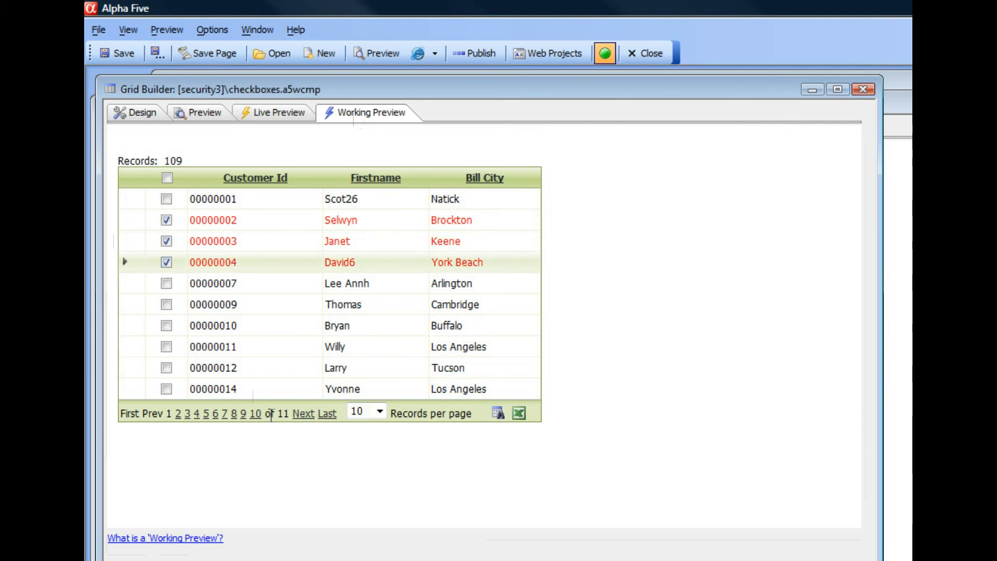
{"action": "left_click", "coordinate": [303, 413]}
{"action": "left_click", "coordinate": [164, 304]}
{"action": "left_click", "coordinate": [164, 325]}
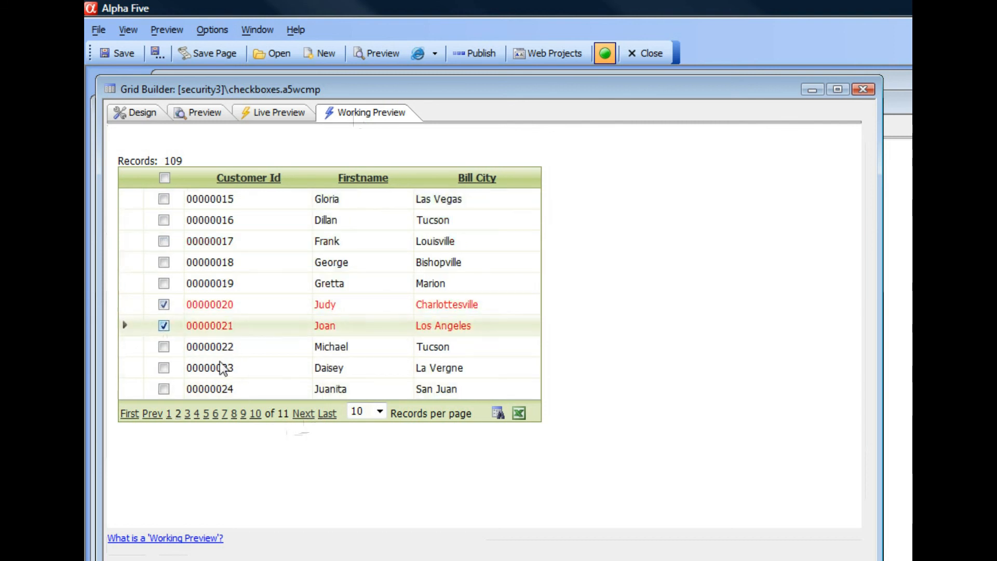
{"action": "left_click", "coordinate": [303, 414]}
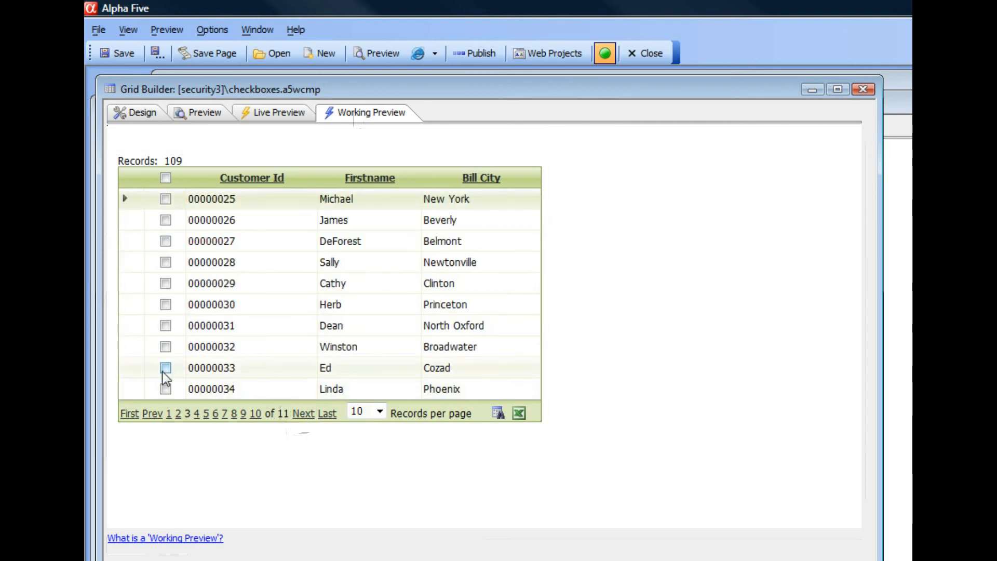
{"action": "left_click", "coordinate": [166, 367]}
{"action": "left_click", "coordinate": [167, 347]}
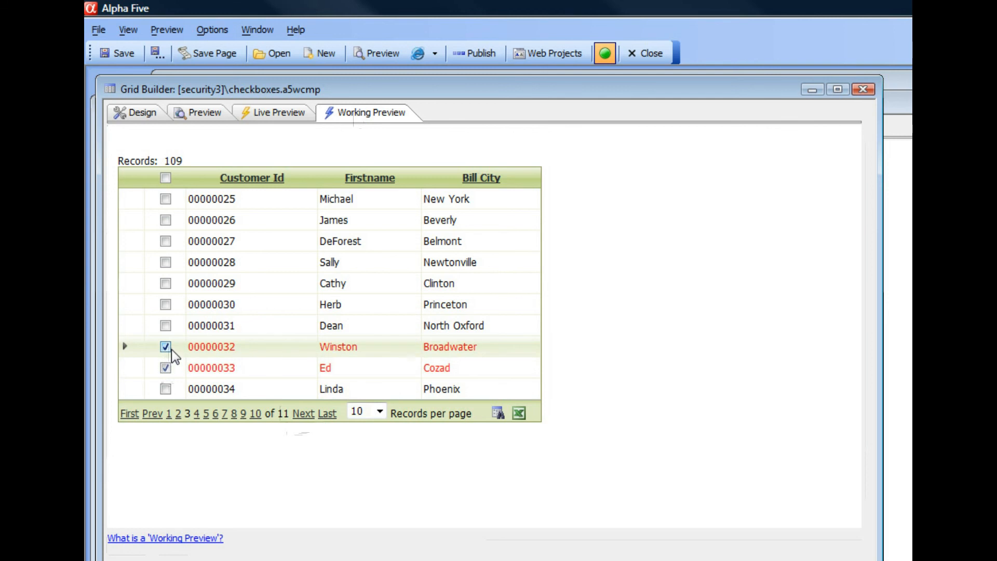
Step: Filter the grid to the checked rows with the custom search button and export them to Excel
{"action": "left_click", "coordinate": [498, 414]}
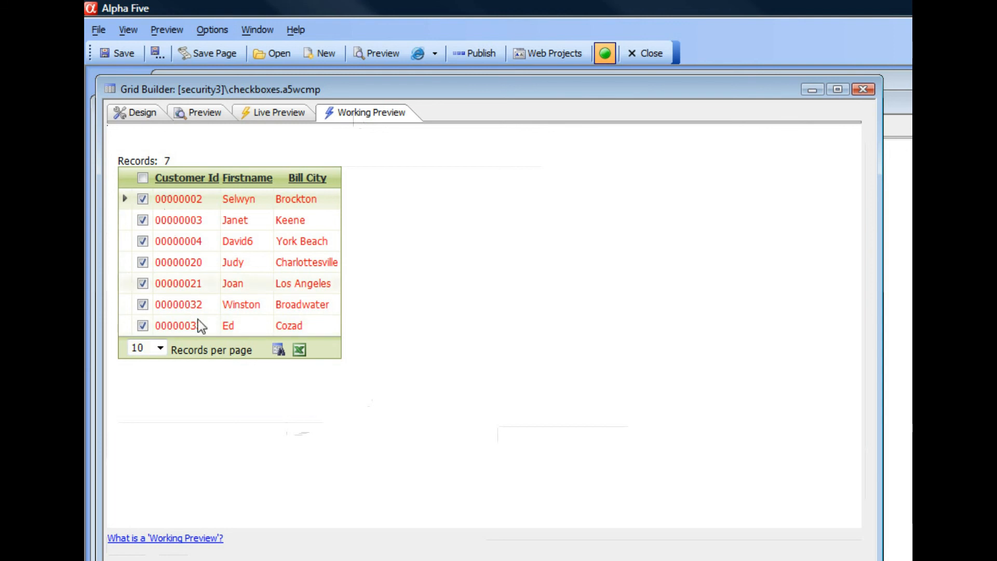
{"action": "left_click", "coordinate": [299, 351]}
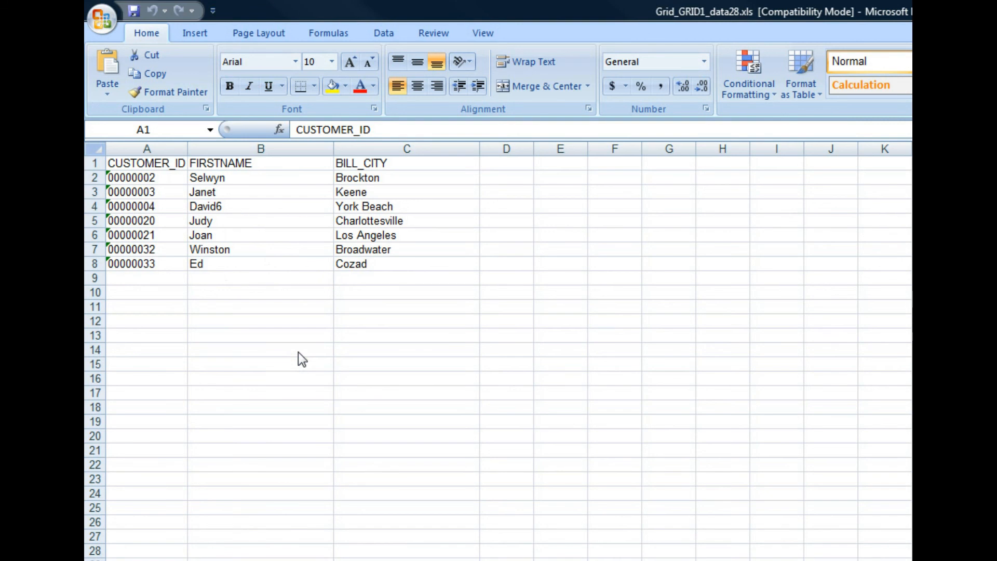